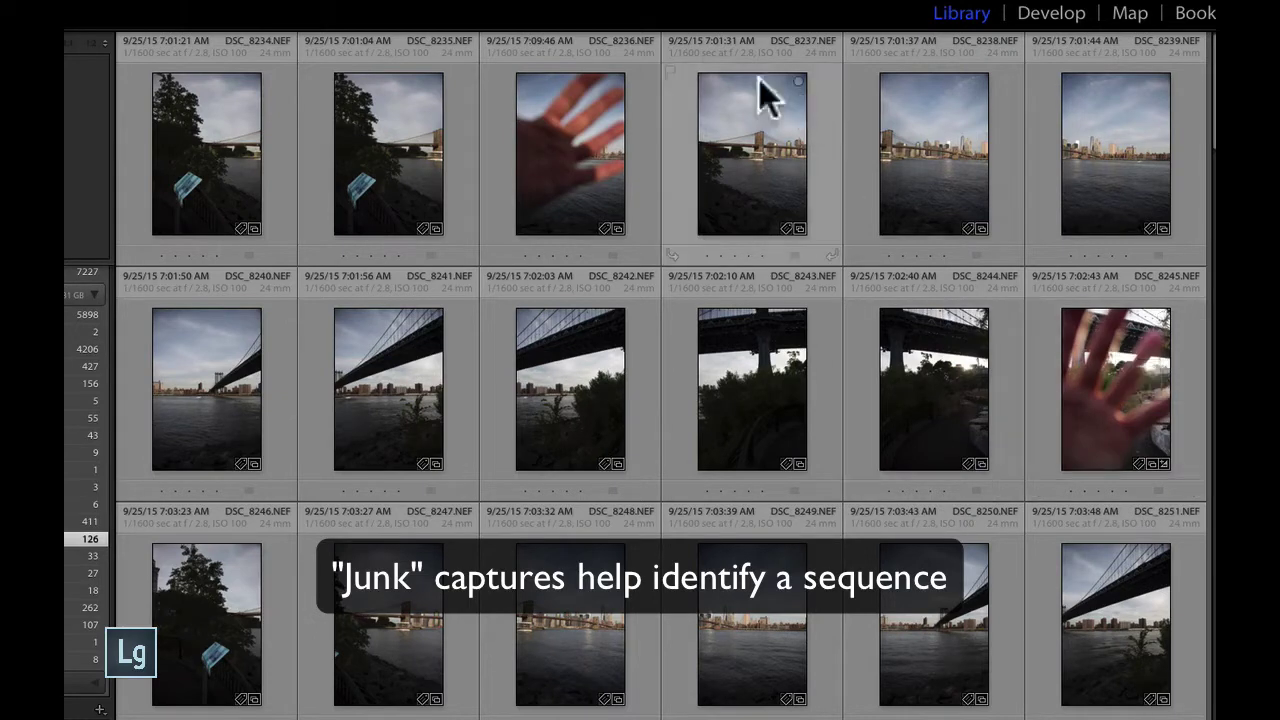
Select frames DSC_8237 through DSC_8244 and flag all eight as picks
click(742, 135)
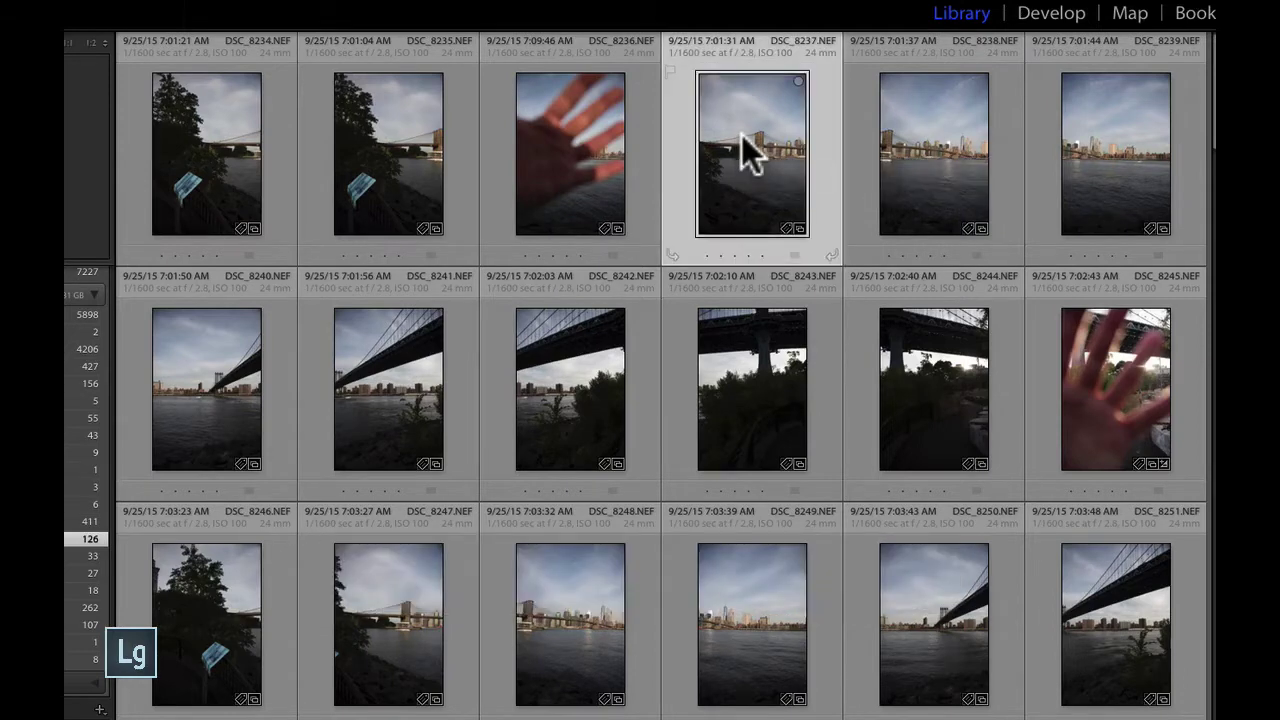
shift+click(938, 362)
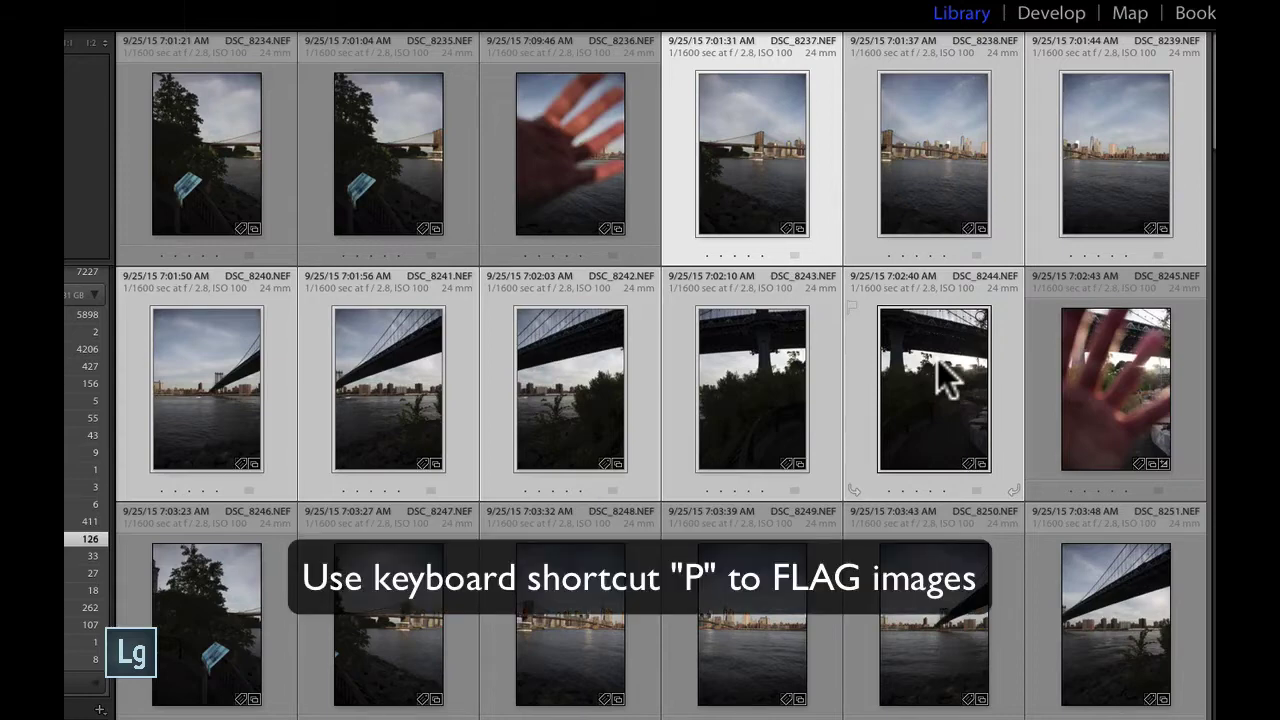
key(p)
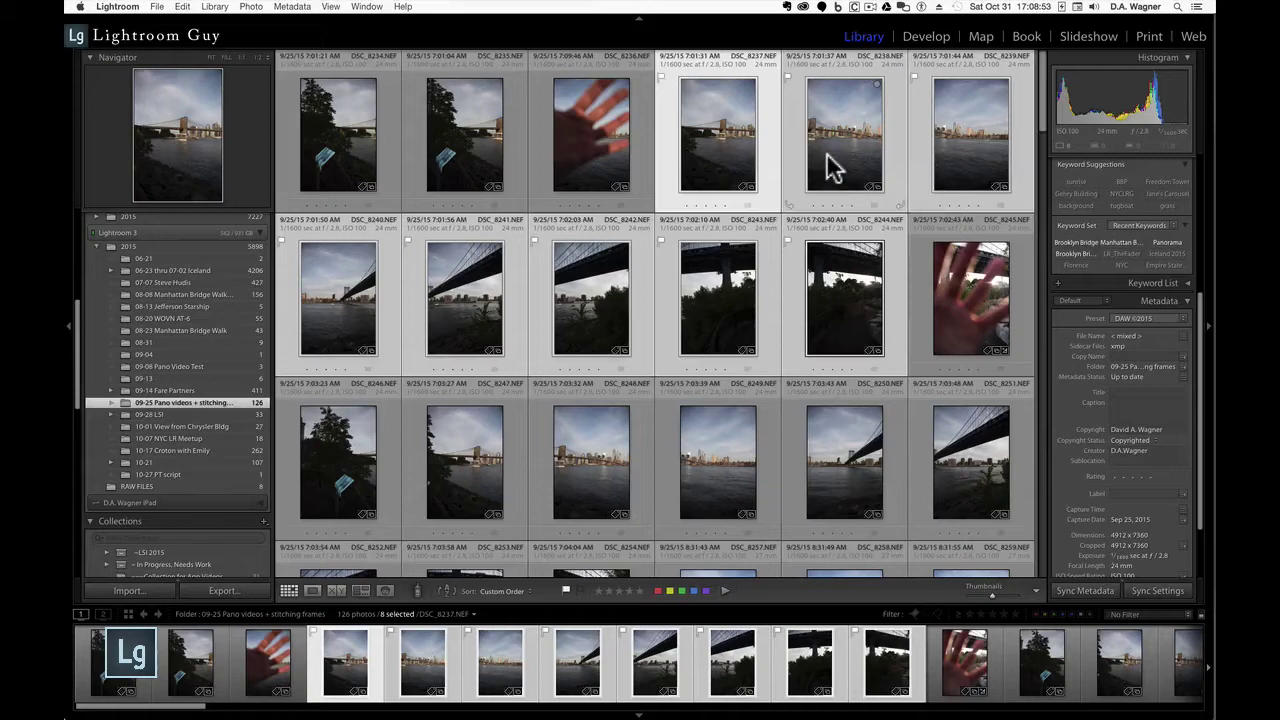
Merge the eight picks into a Cylindrical panorama with Auto Select Projection and Auto Crop off
click(251, 6)
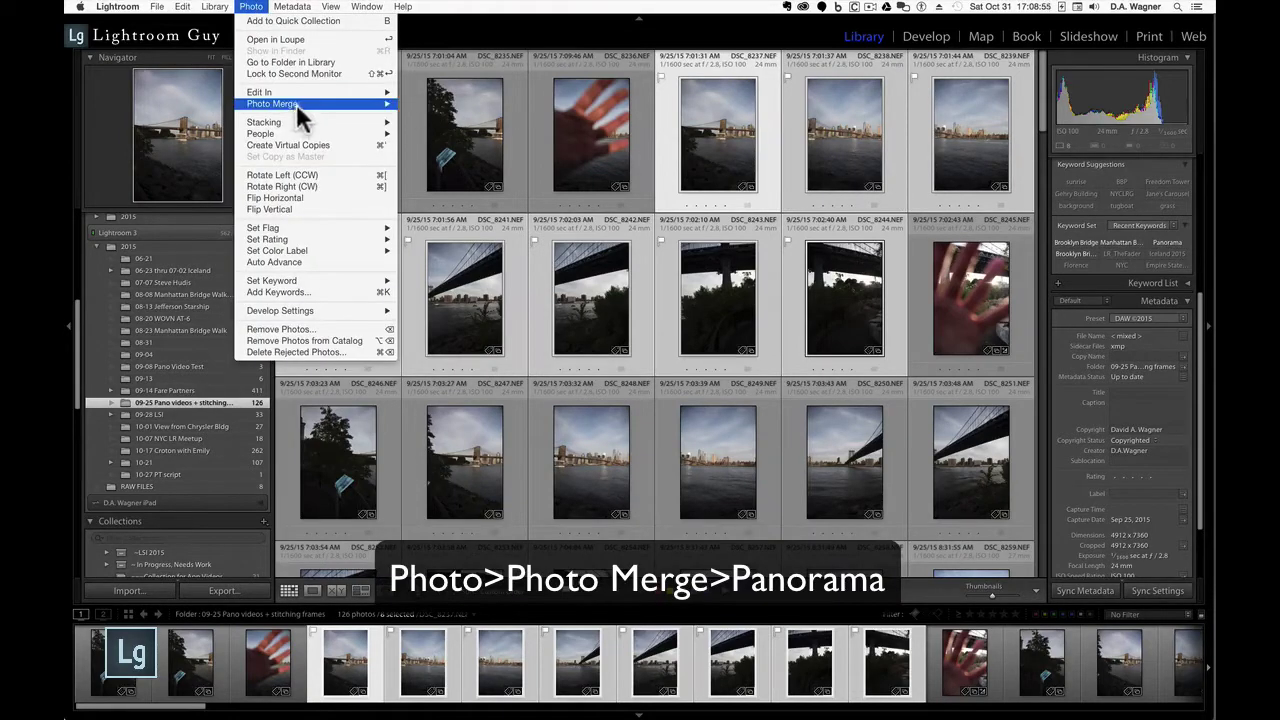
mouse_move(380, 104)
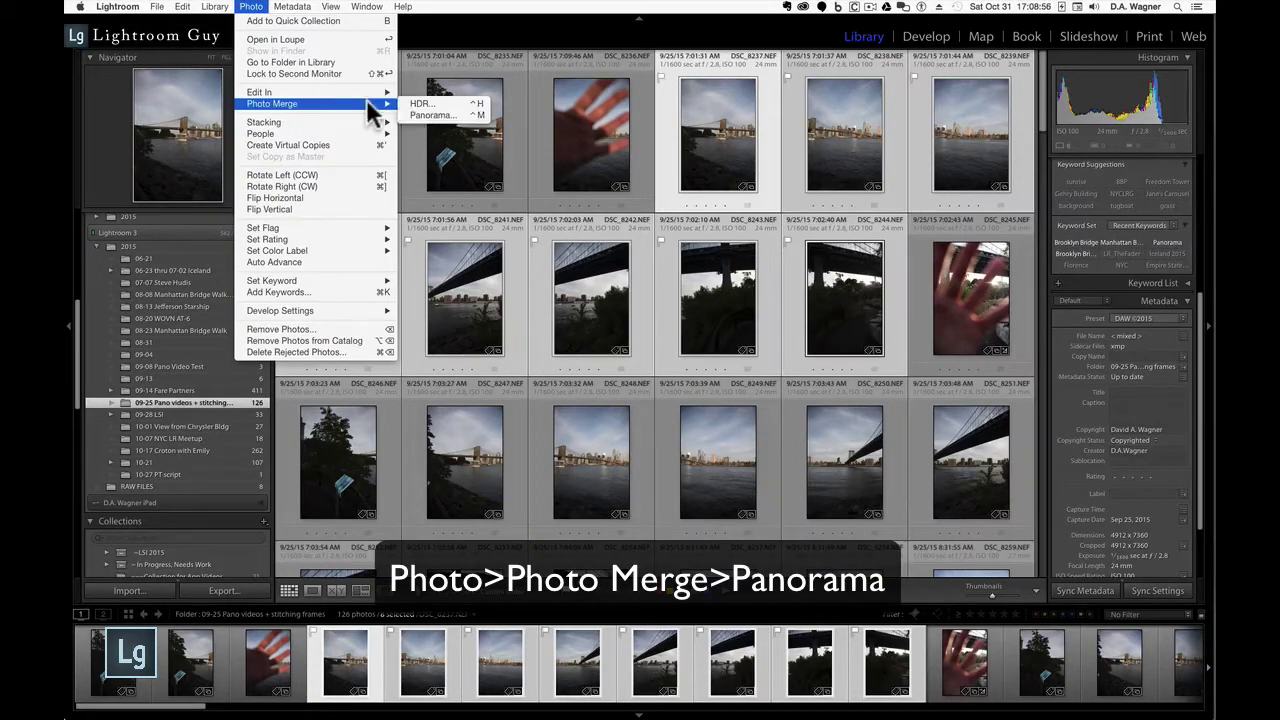
click(437, 116)
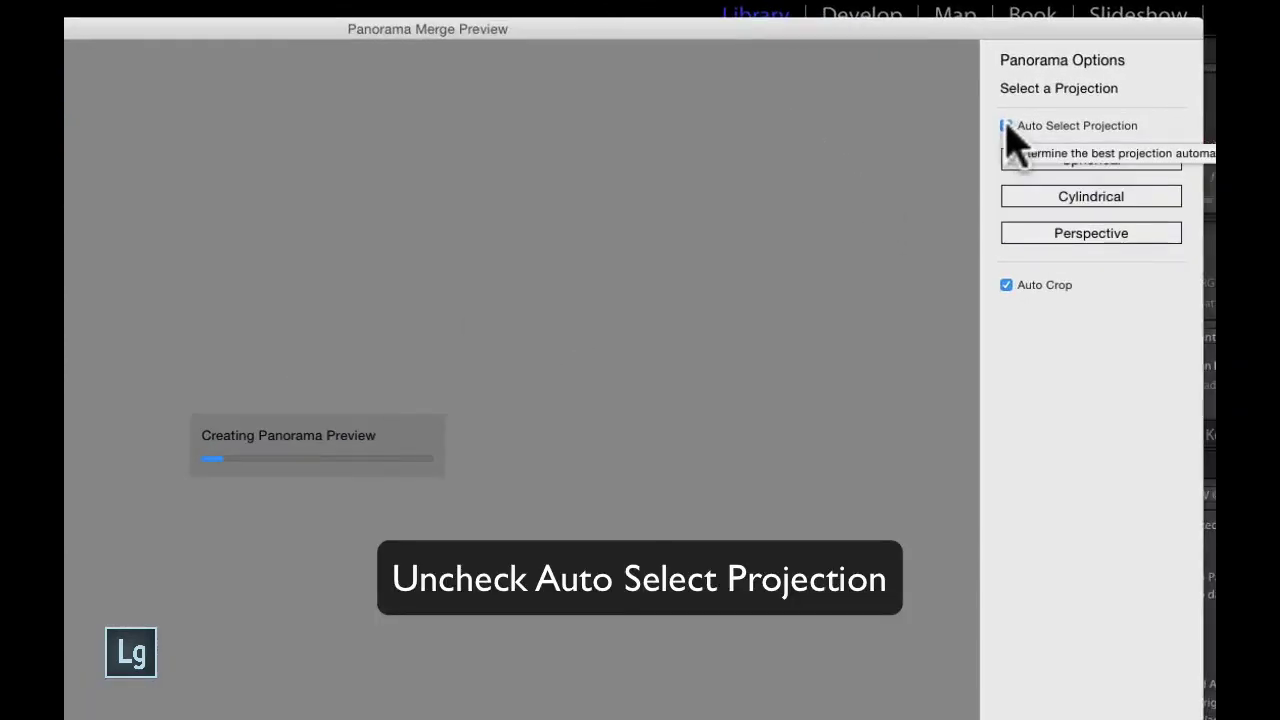
click(1006, 126)
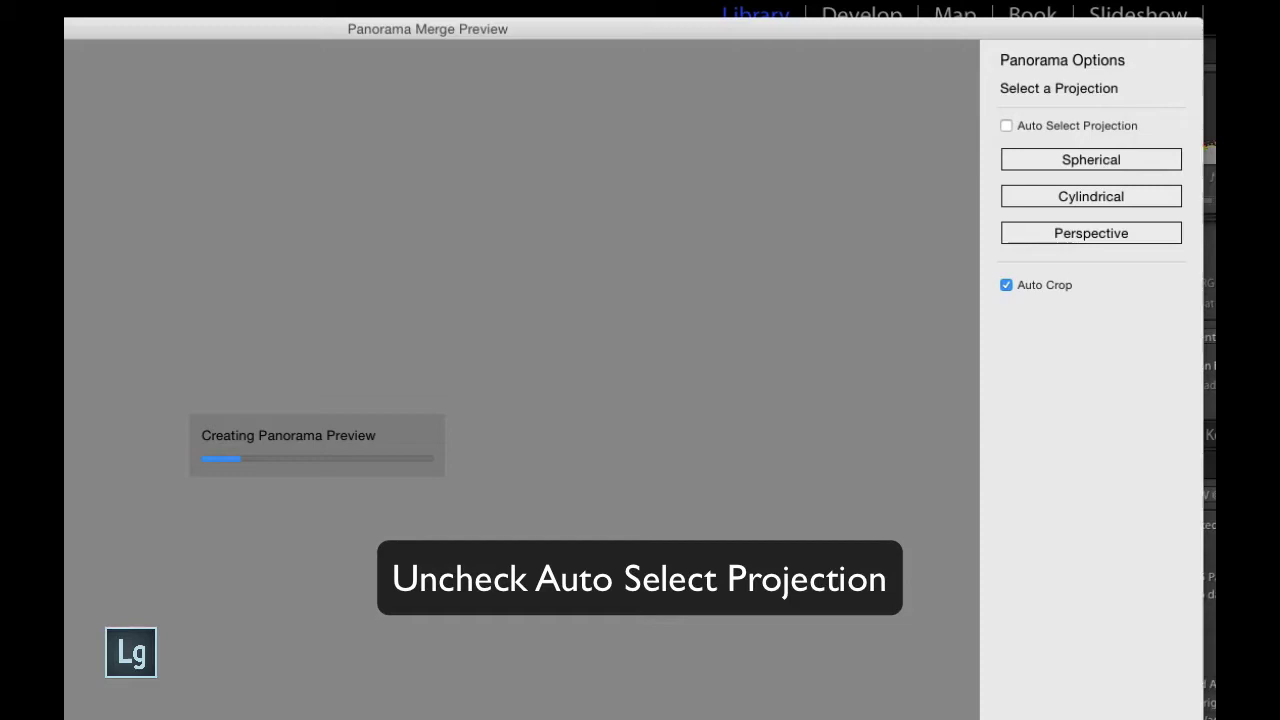
click(1122, 198)
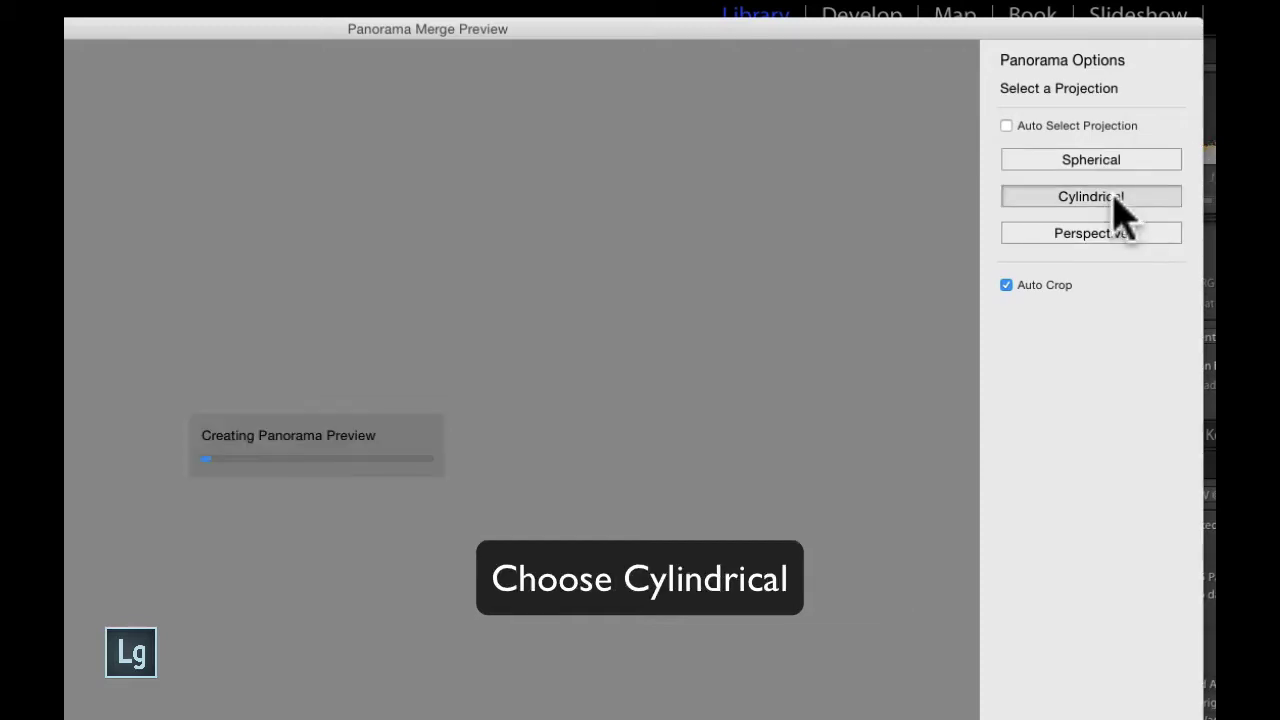
click(1006, 285)
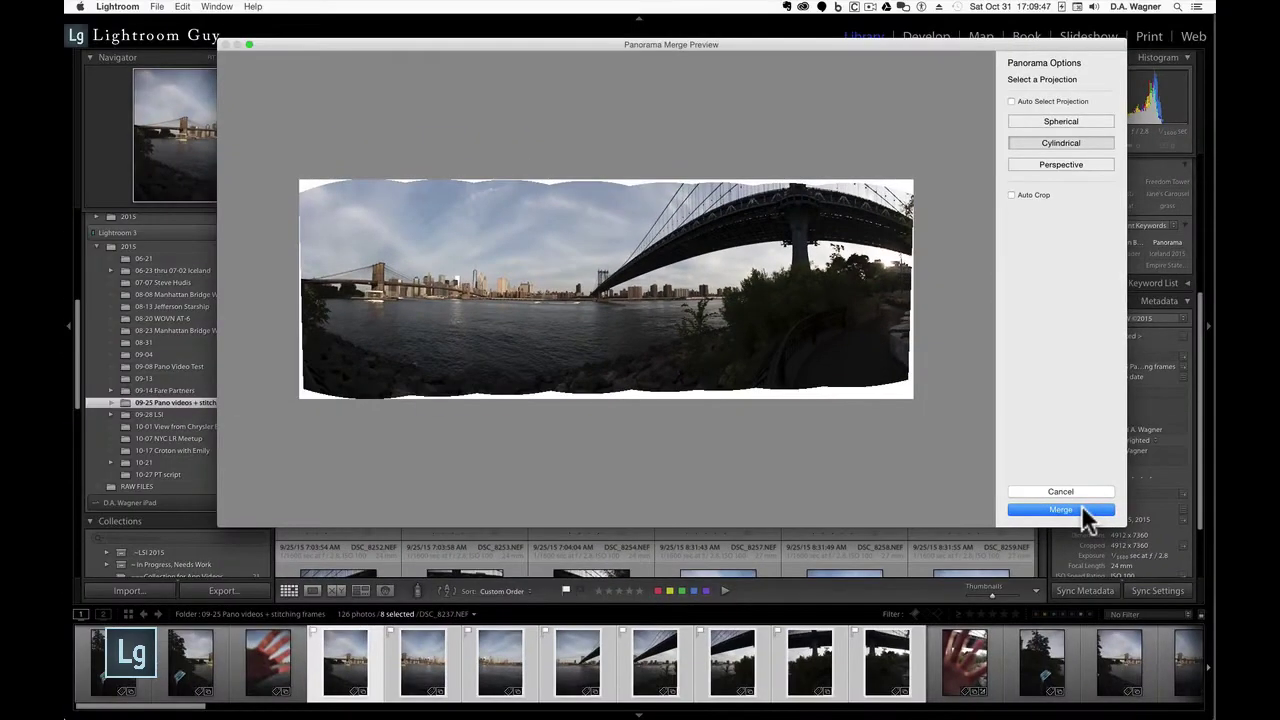
click(1078, 652)
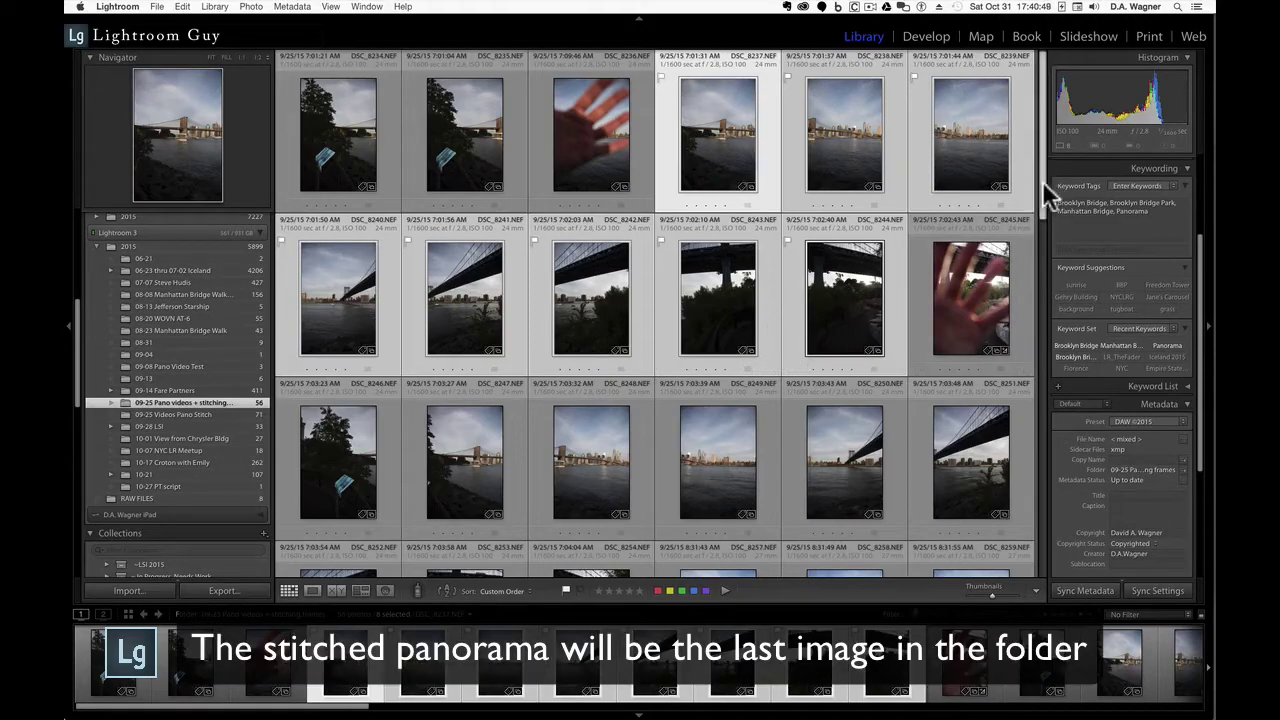
Open DSC_8237-Pano.dng in Loupe view, inspect it at 1:1, and check its 21533 x 7722 metadata
scroll(1022, 334, down, 15)
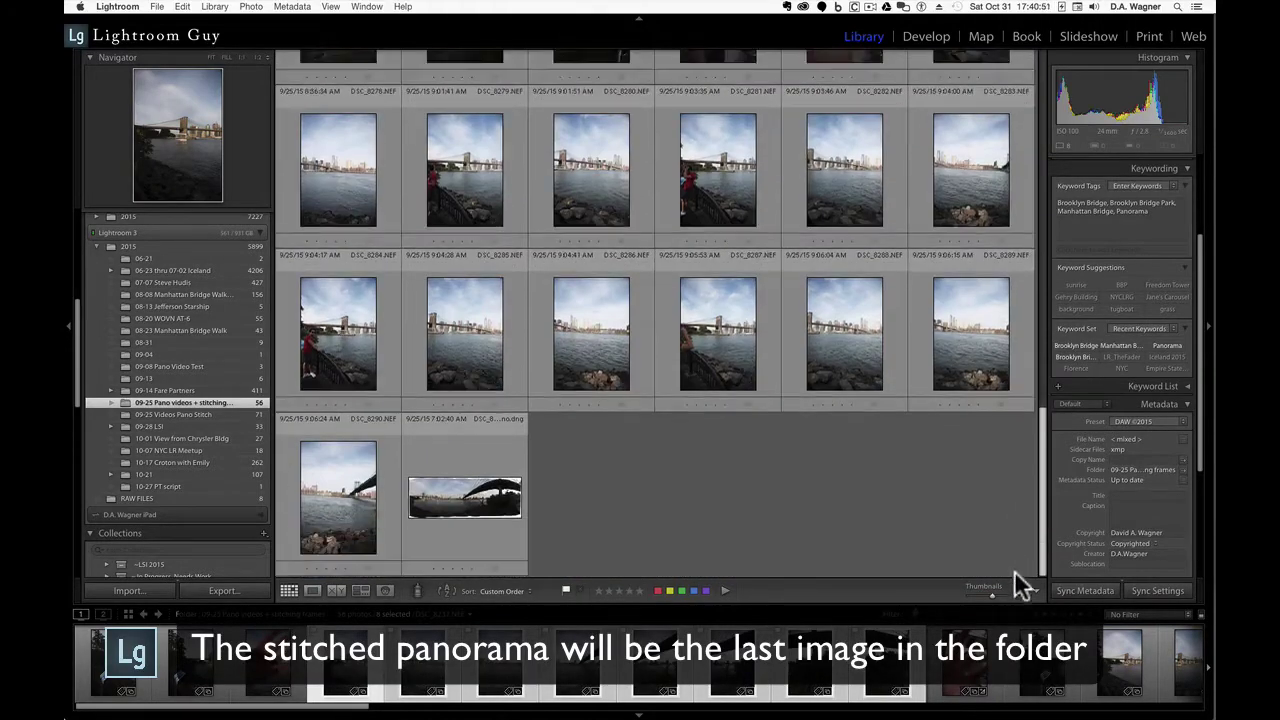
click(483, 475)
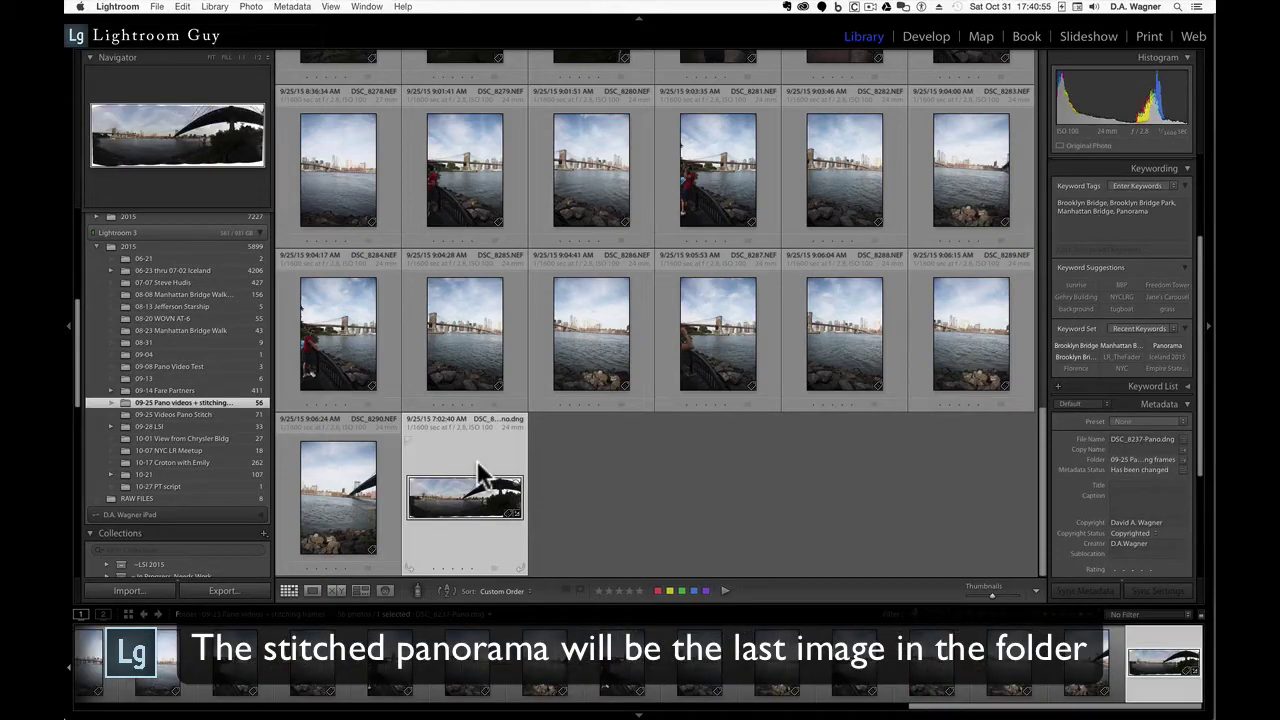
double_click(478, 464)
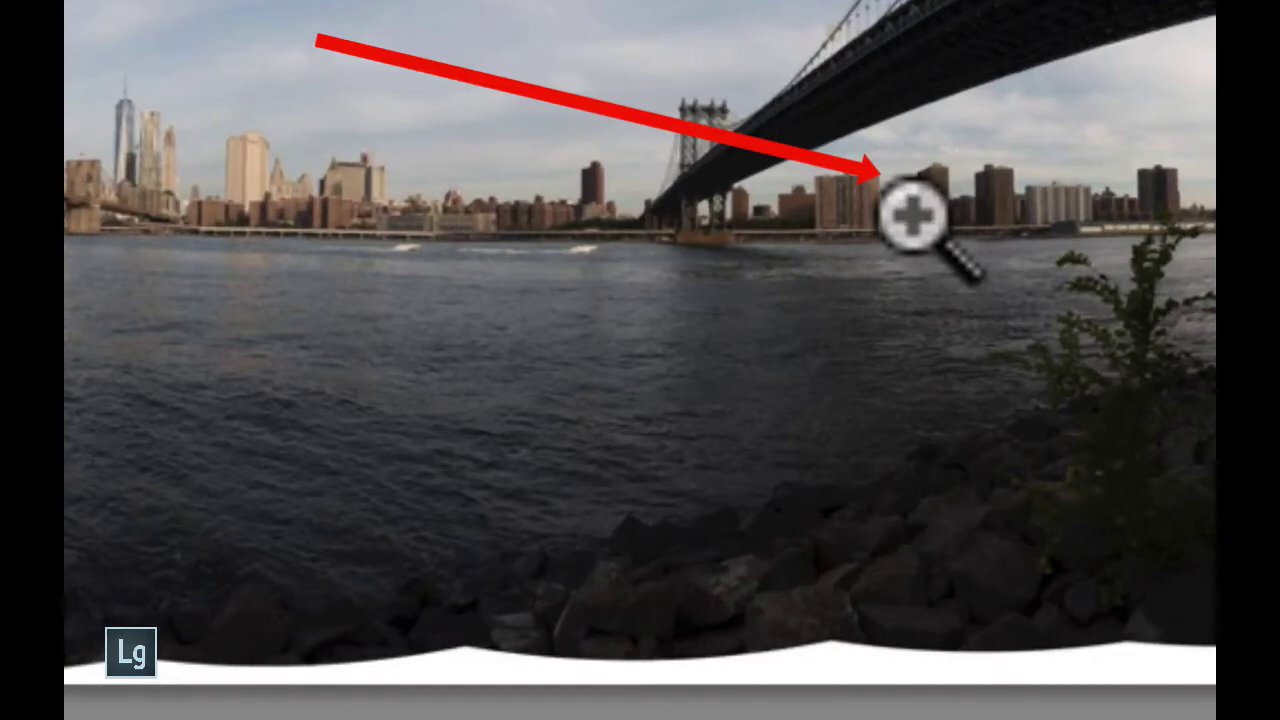
click(911, 188)
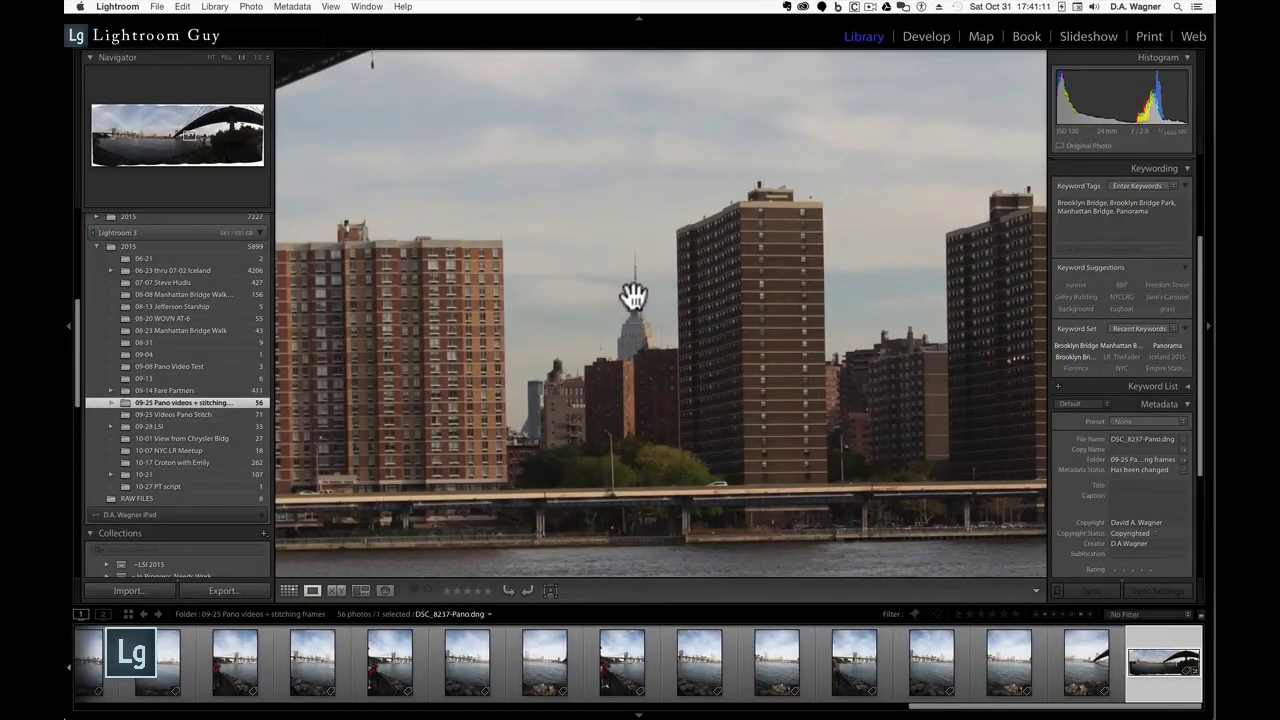
click(633, 318)
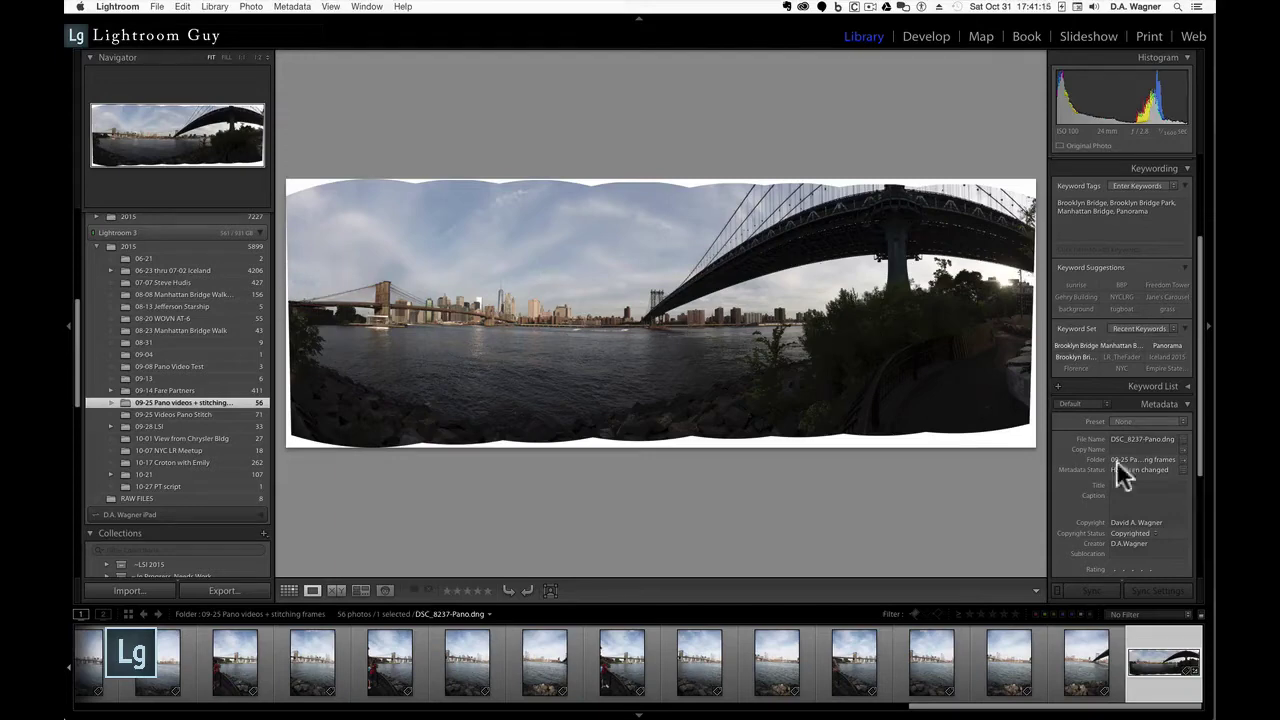
drag(1198, 395, 1189, 500)
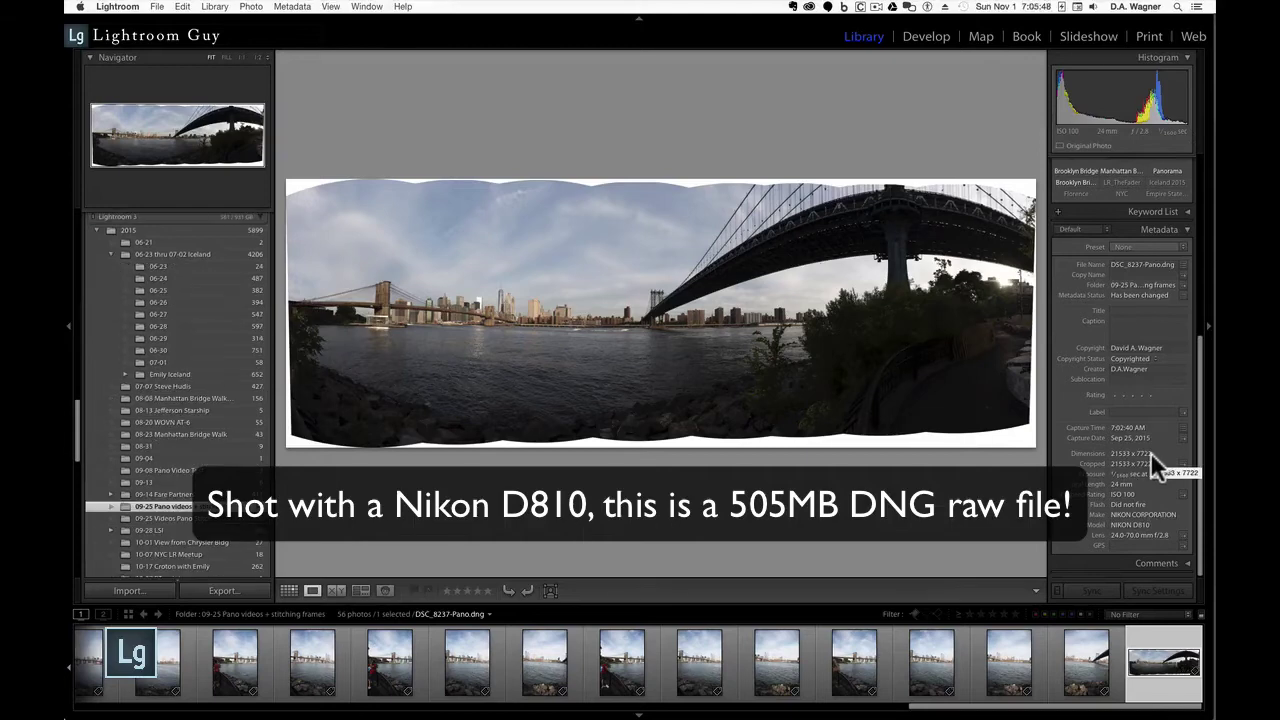
In Develop, auto-straighten the panorama by -0.15 with the Crop tool
click(926, 44)
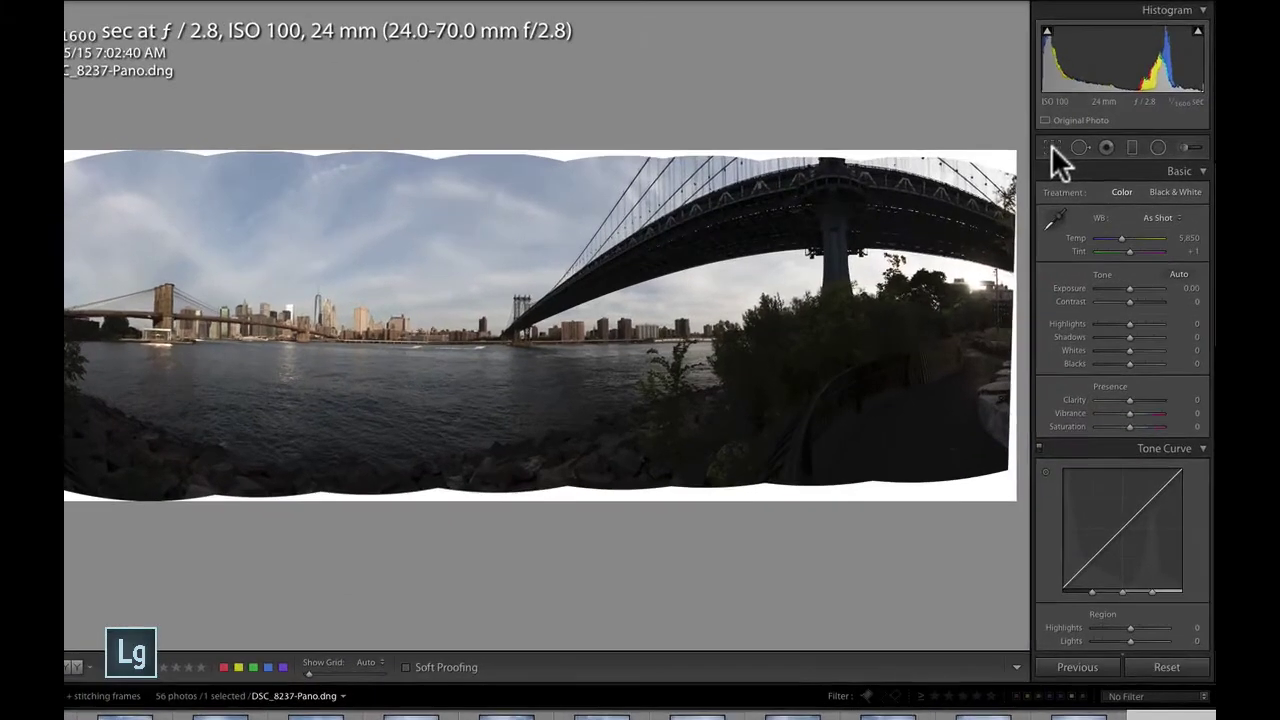
click(1066, 169)
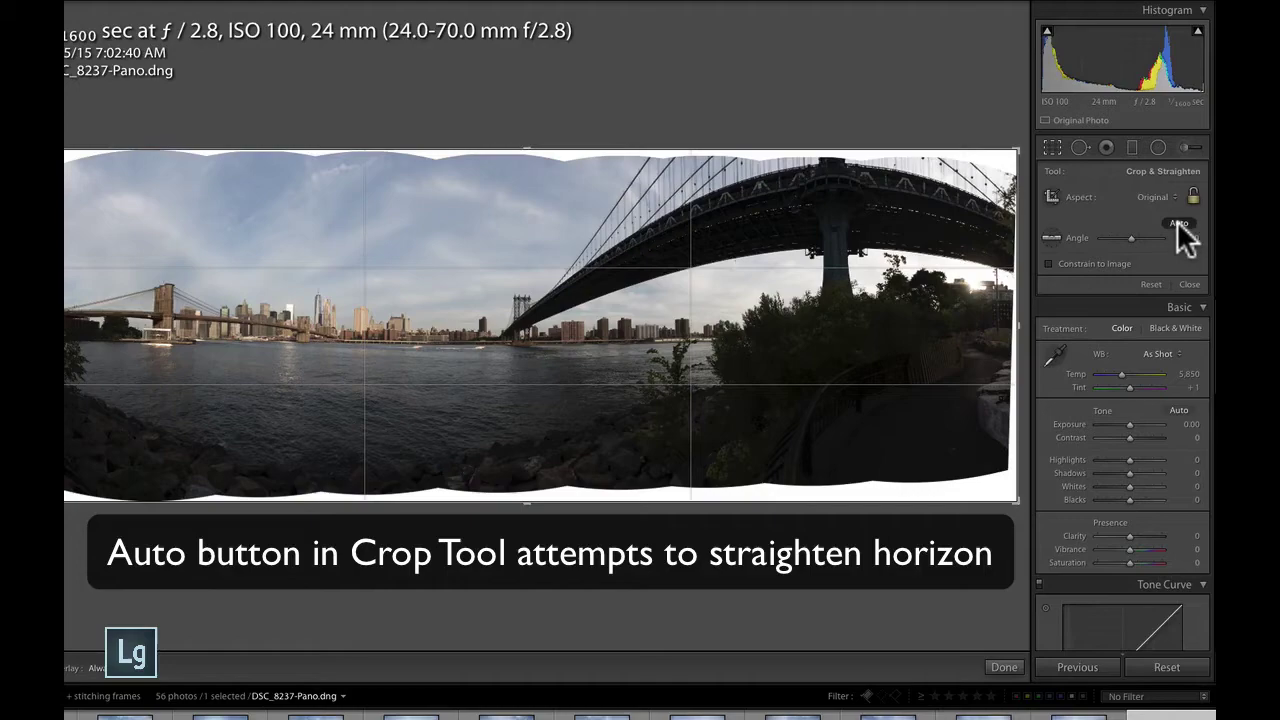
click(1177, 224)
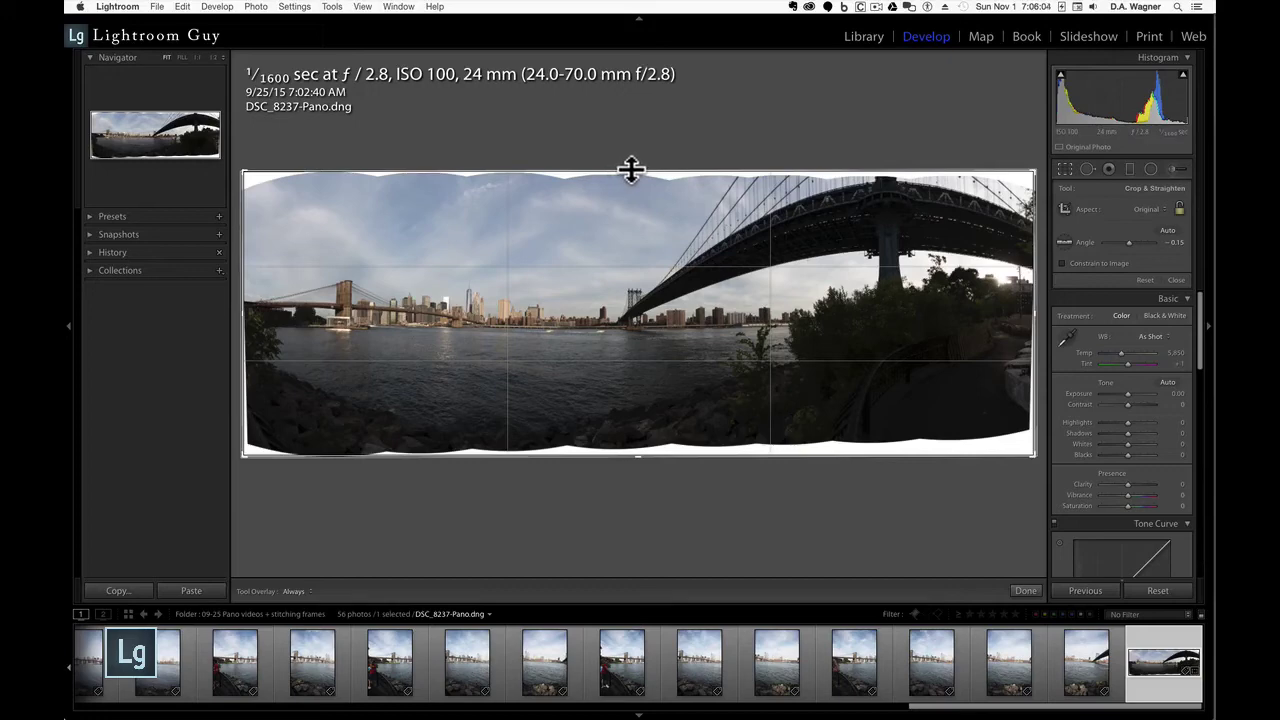
Pull the crop edges inward past the white wavy border and apply the crop
drag(631, 170, 631, 174)
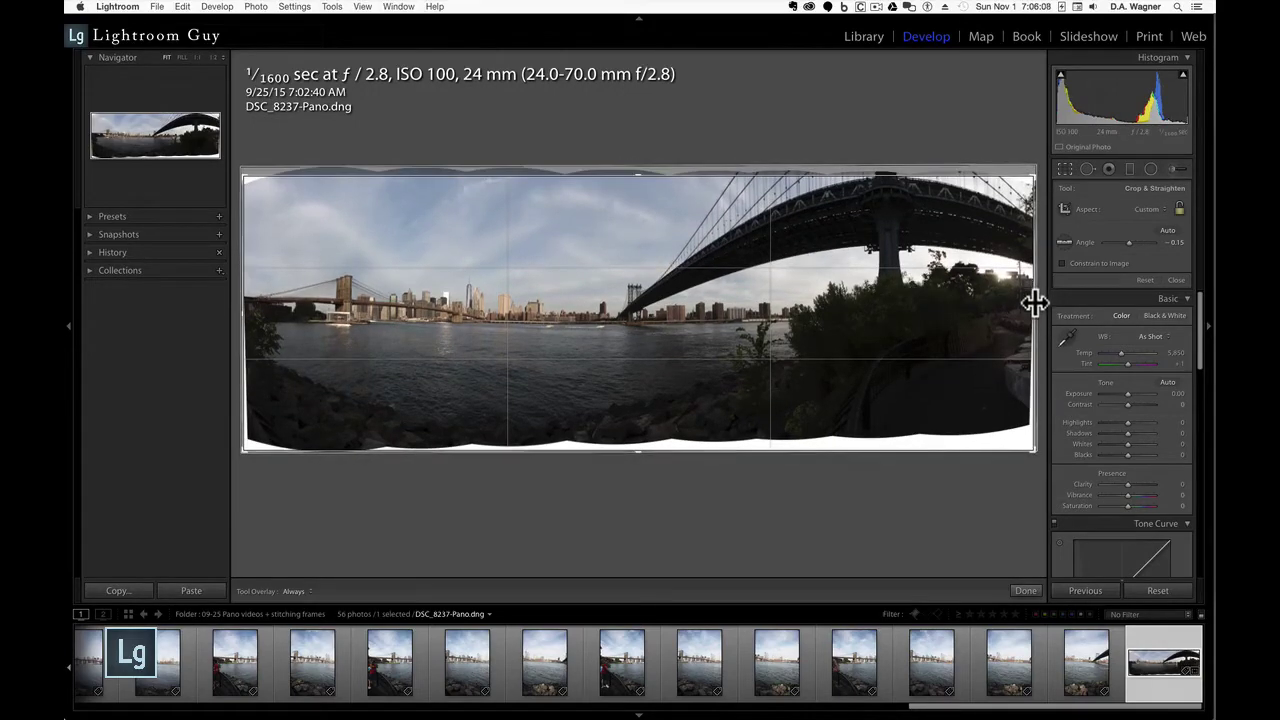
drag(1037, 297, 1034, 300)
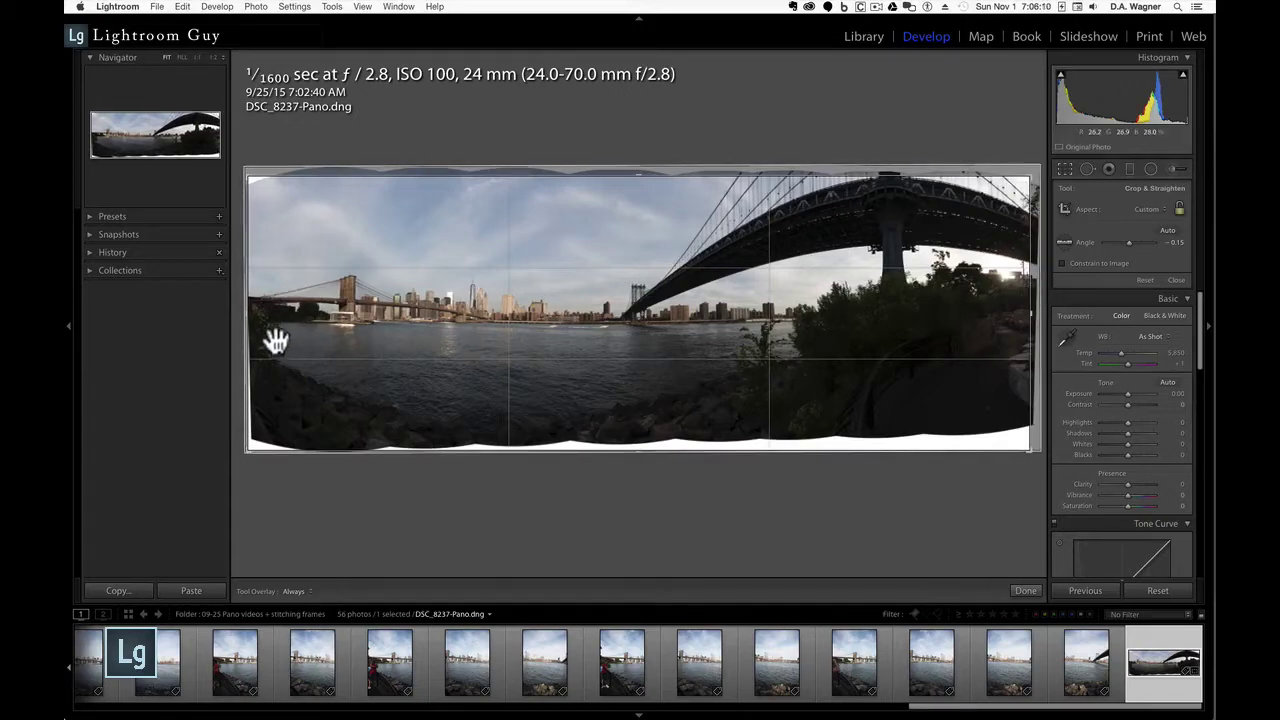
drag(244, 318, 250, 314)
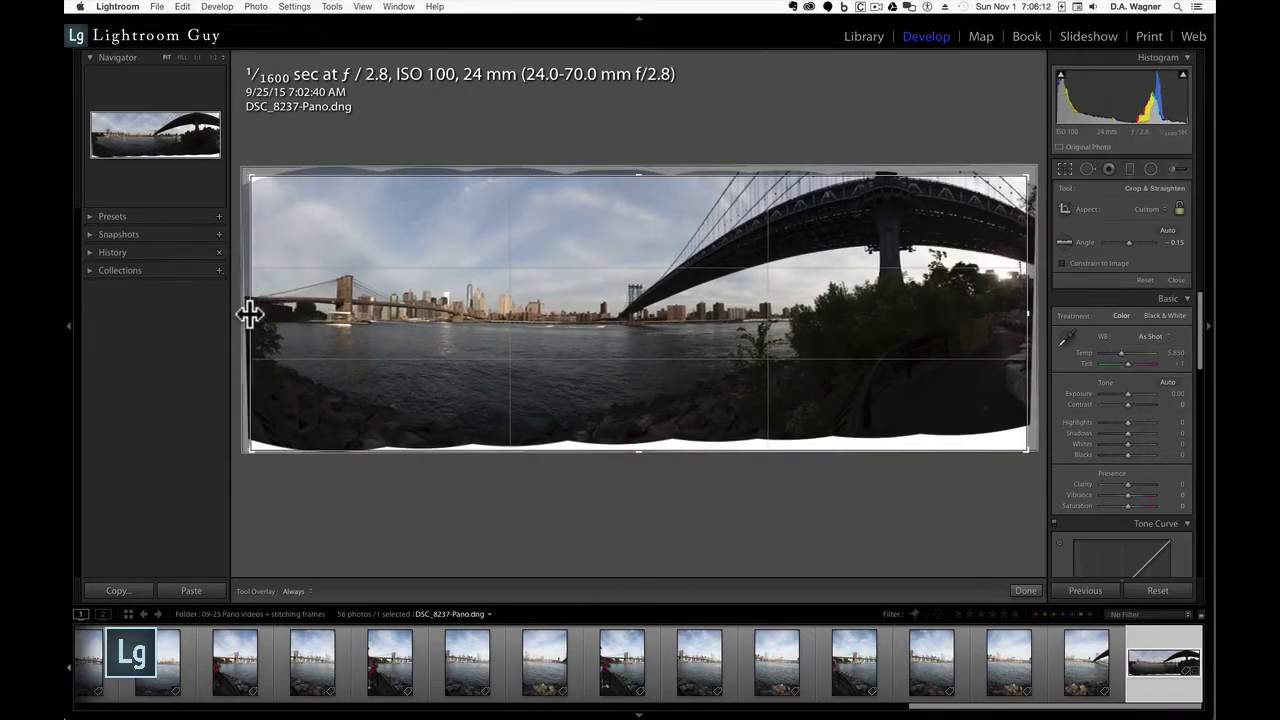
drag(634, 449, 636, 441)
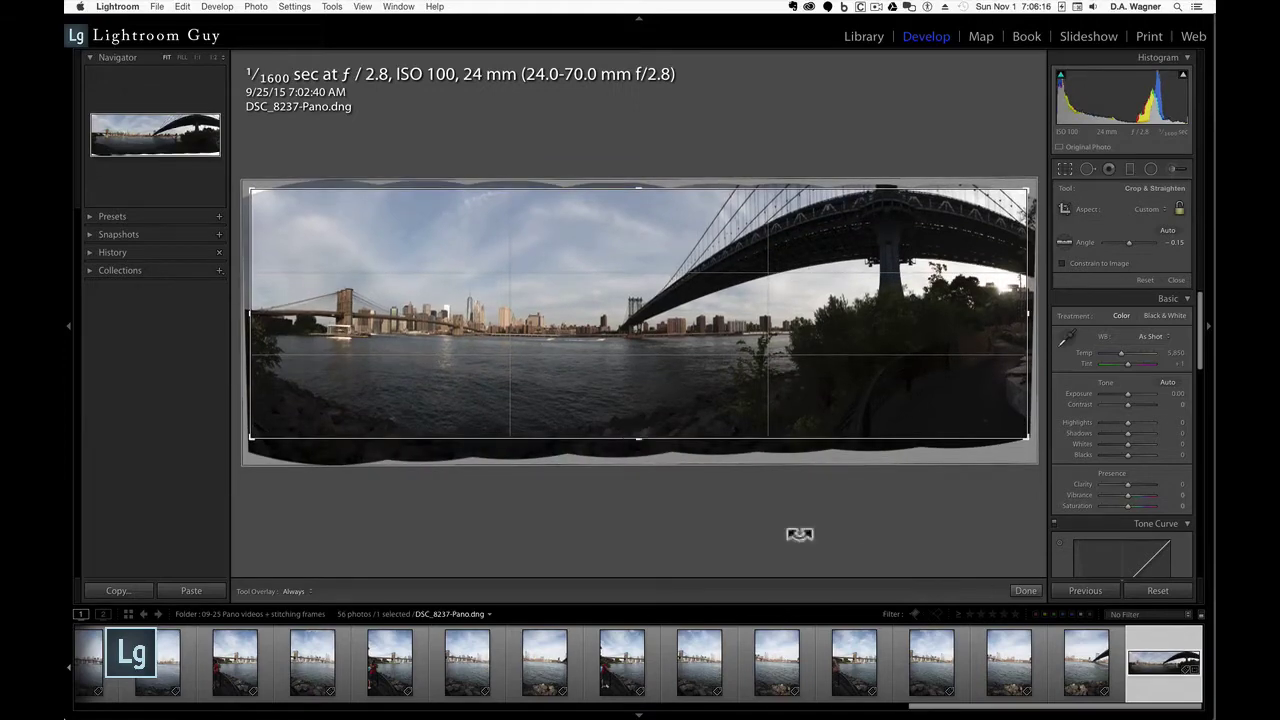
click(1024, 590)
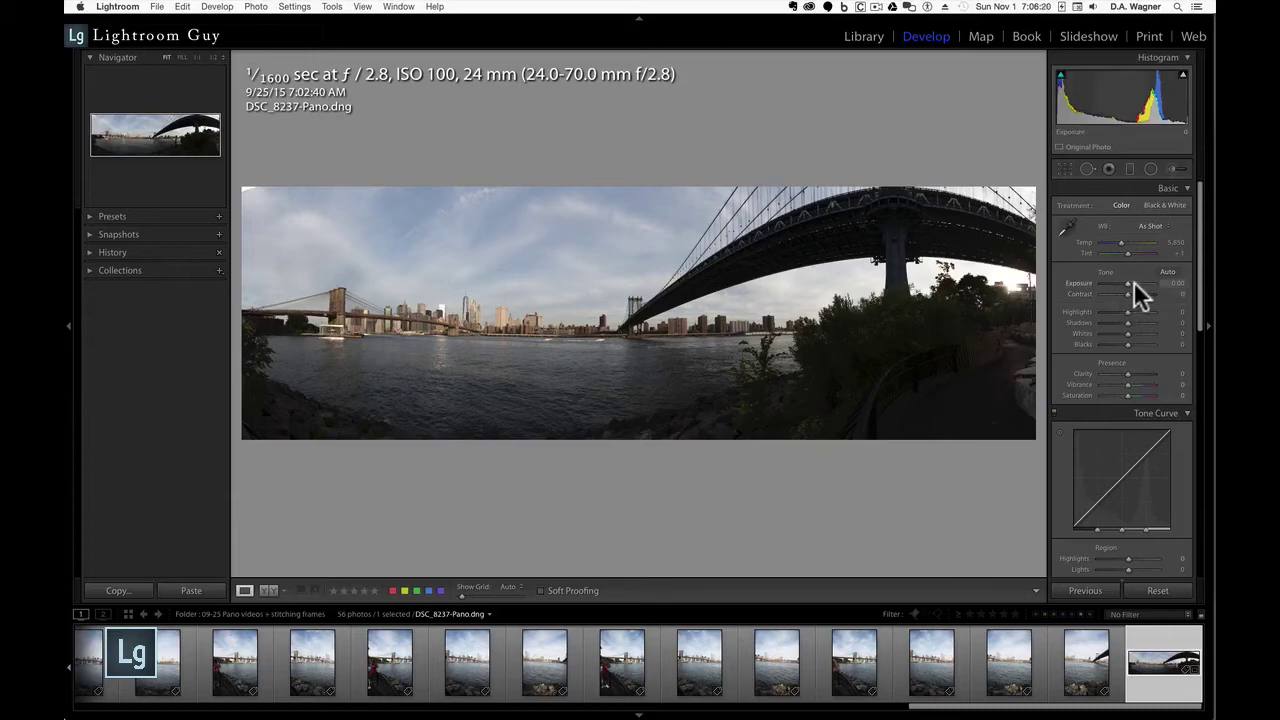
Raise Exposure to +0.30 and pull Highlights and Whites down to -100
key(Up)
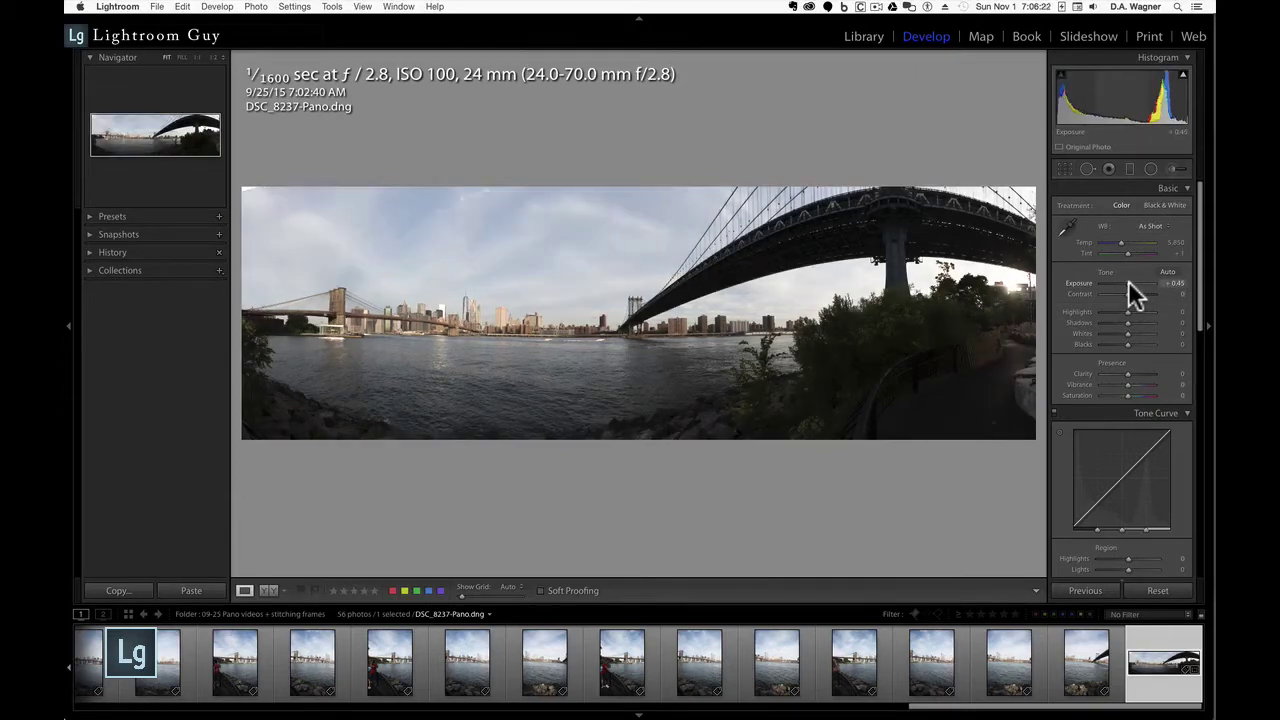
key(Up)
key(Up)
key(Up)
key(Up)
key(Up)
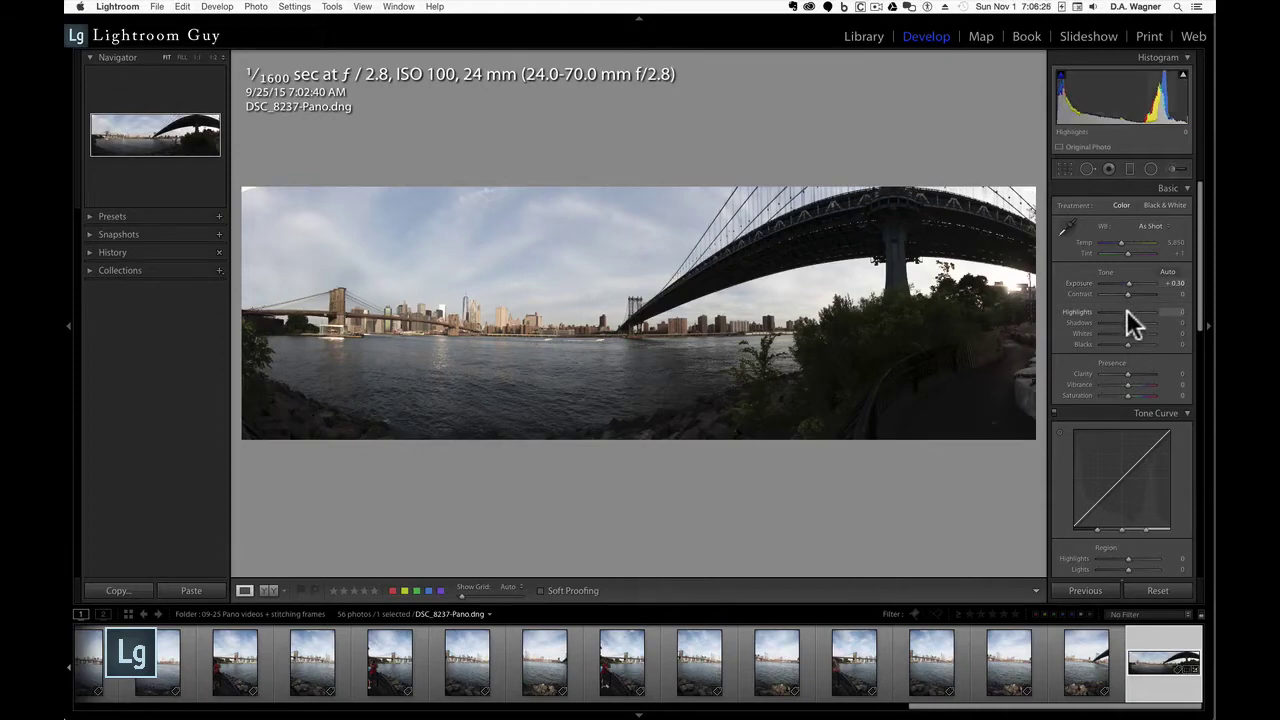
drag(1126, 310, 1077, 323)
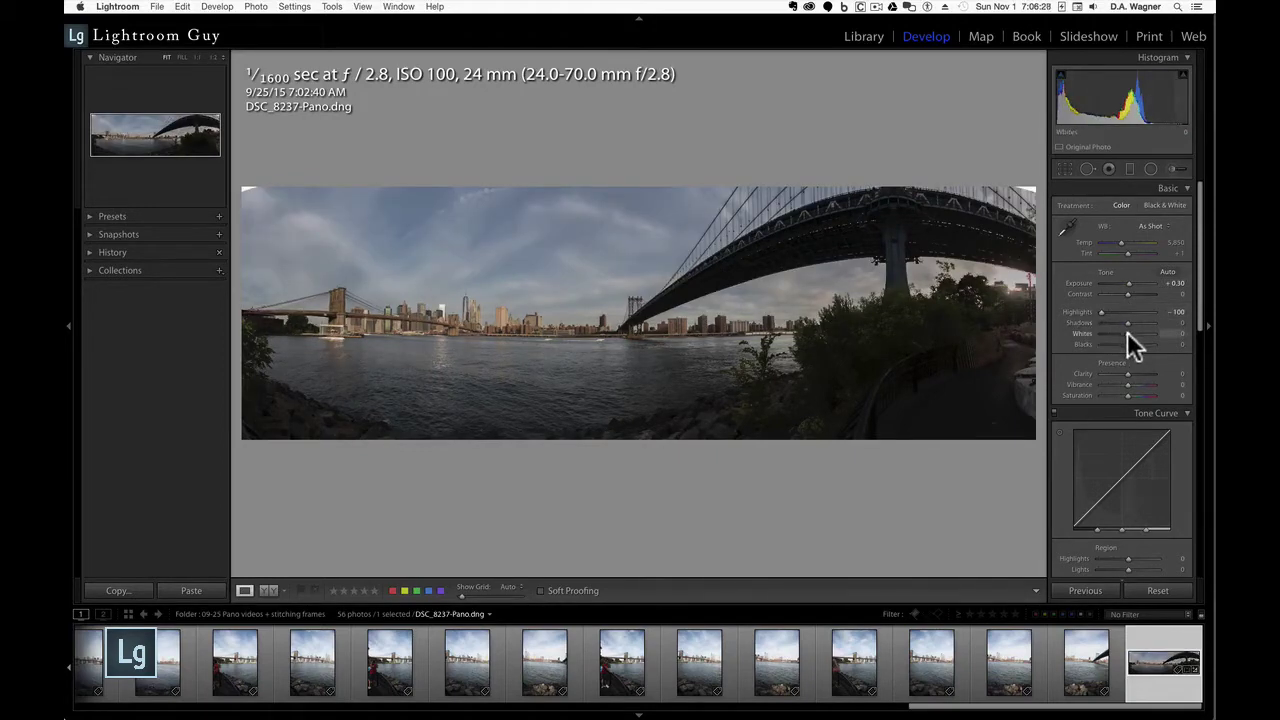
drag(1127, 333, 1082, 331)
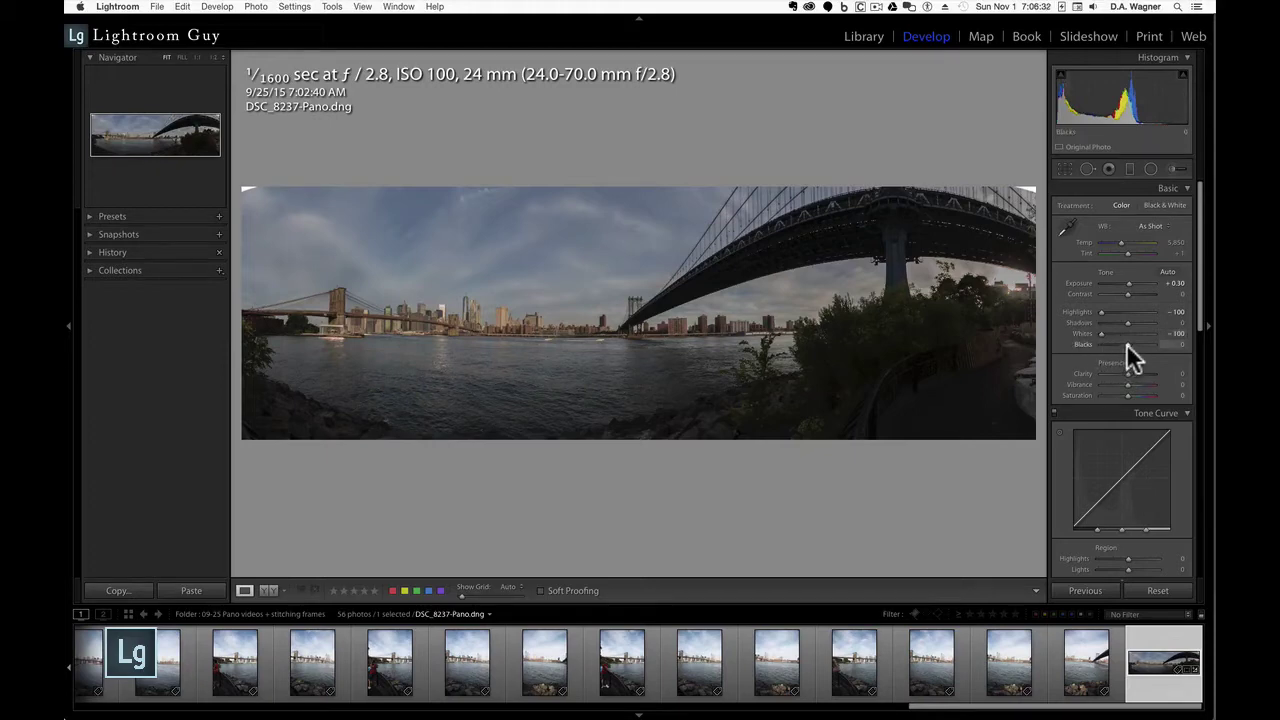
Set Shadows +100, Blacks +31, Clarity +42 and cool Temp to 5,448
drag(1129, 322, 1172, 330)
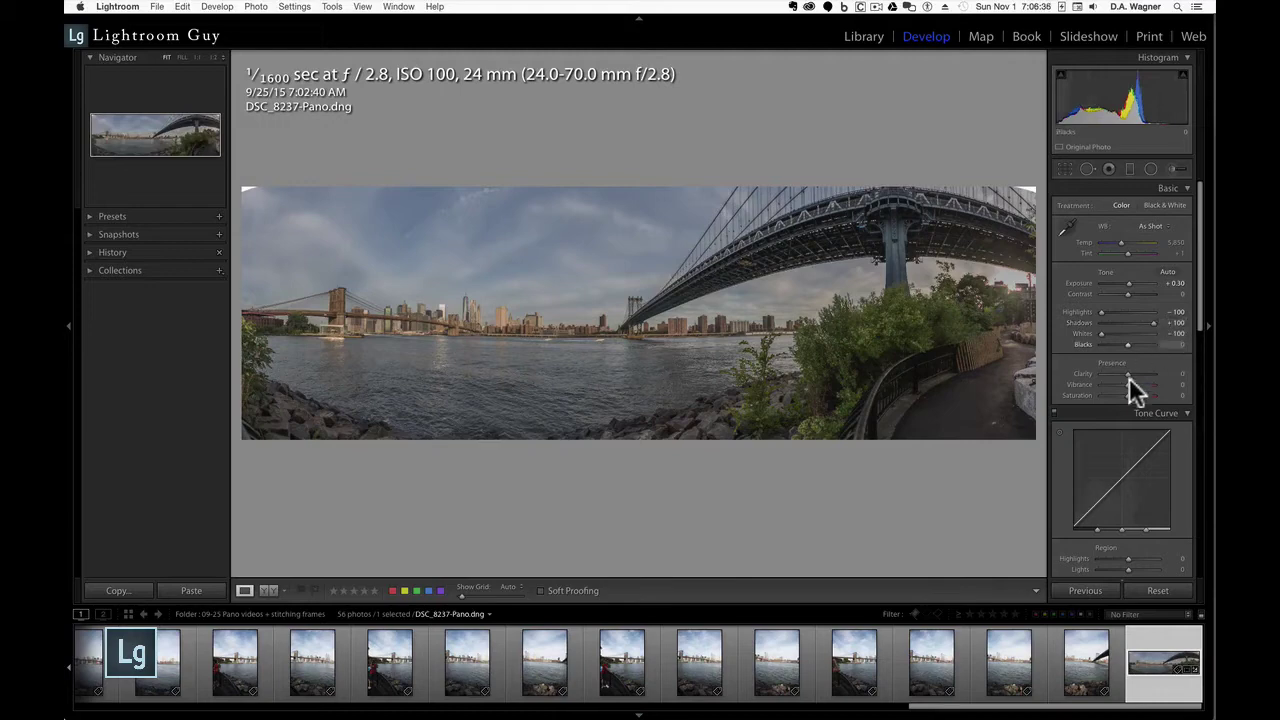
drag(1127, 342, 1135, 342)
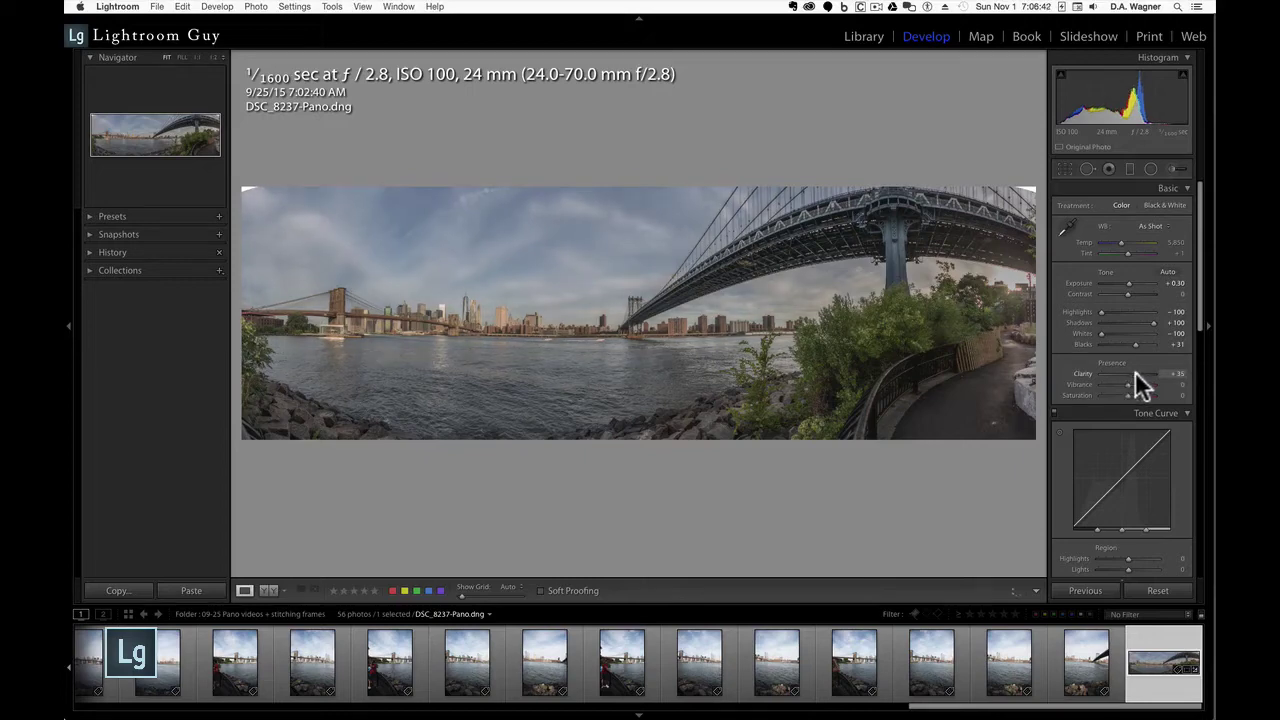
drag(1130, 372, 1138, 374)
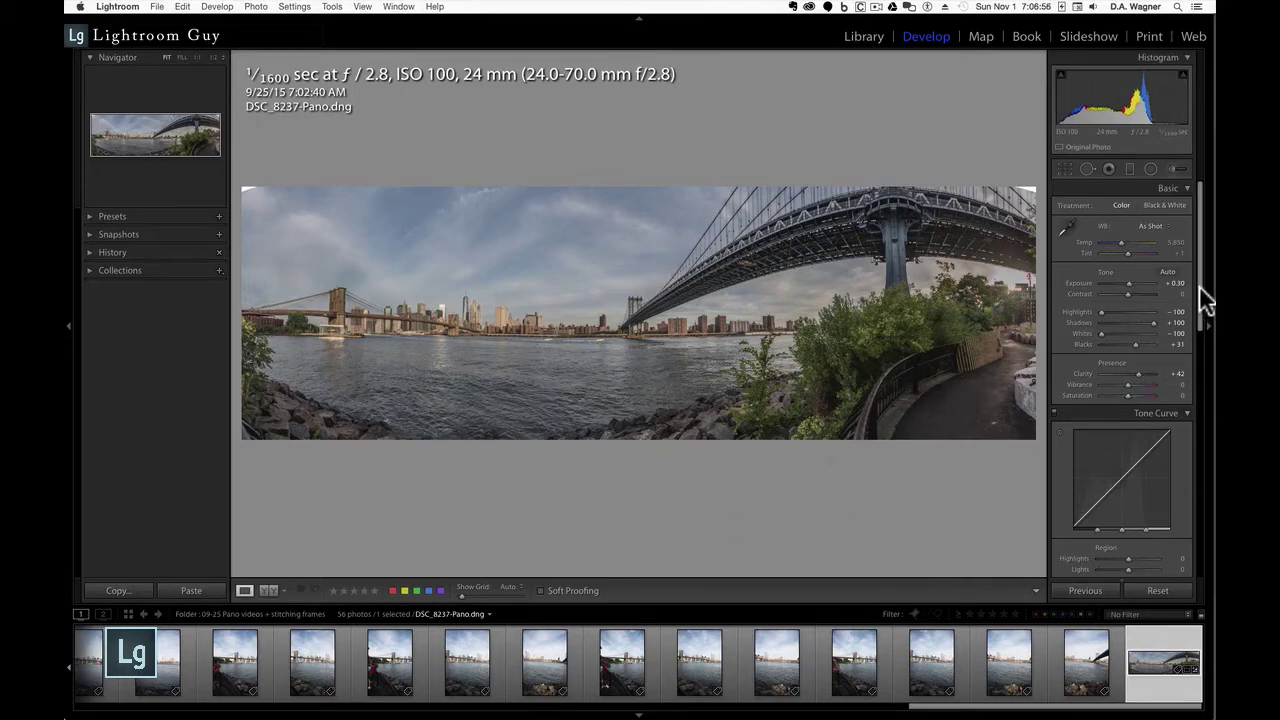
click(1120, 241)
Use the HSL Targeted Adjustment Tool to set saturation Aqua +79, Blue +77, Orange +37, Yellow +62
drag(1198, 267, 1179, 430)
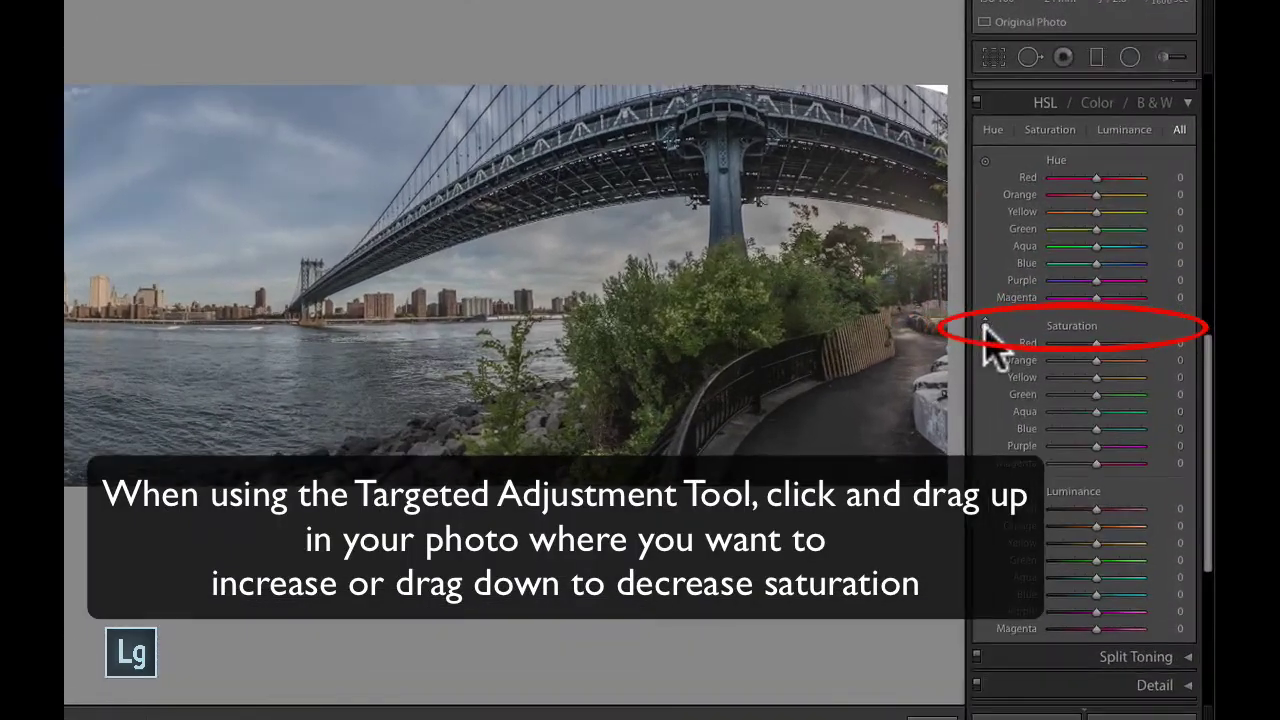
click(985, 327)
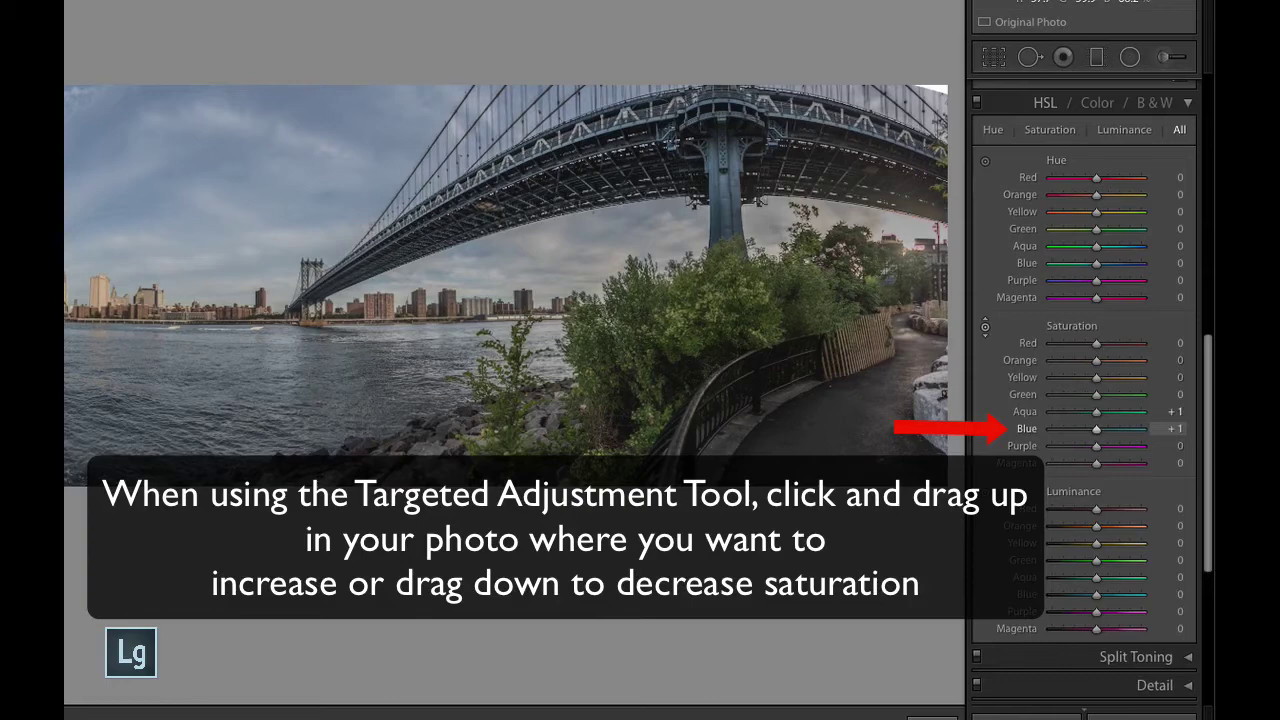
drag(300, 200, 300, 122)
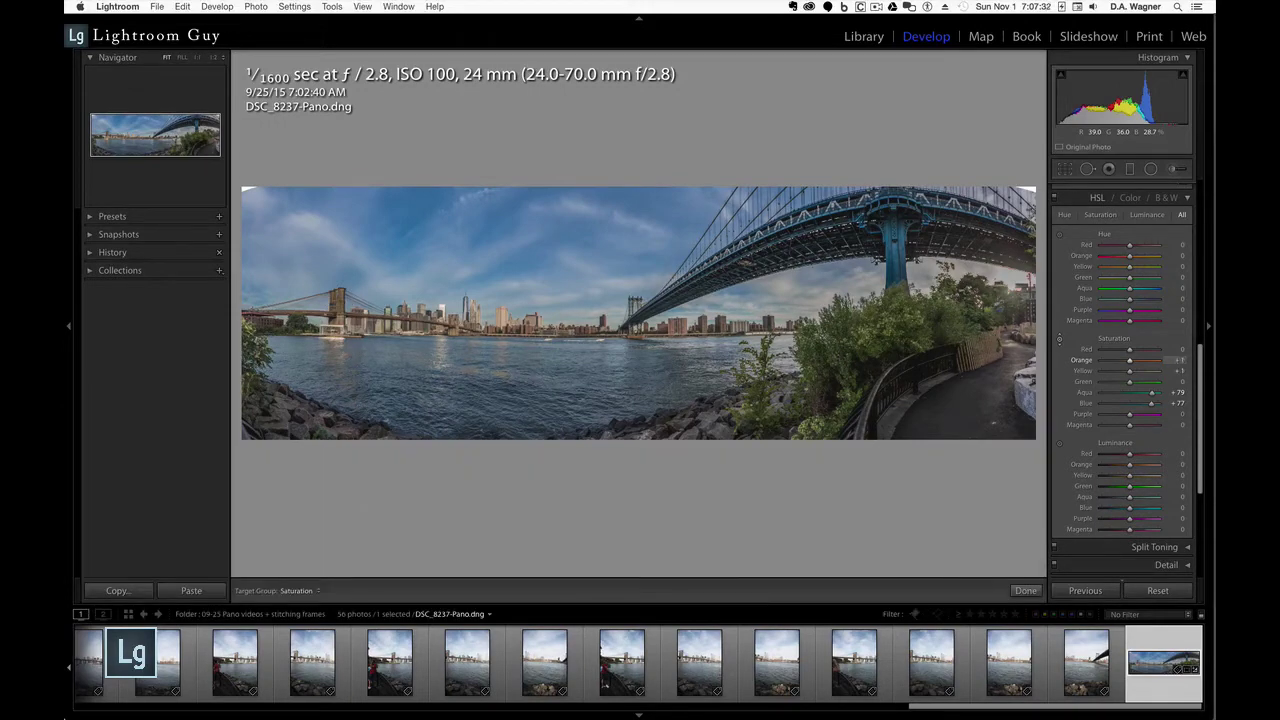
key(Up)
key(Up)
key(Up)
Drag a graduated filter at -1.08 exposure down from the top to darken the sky
click(1024, 590)
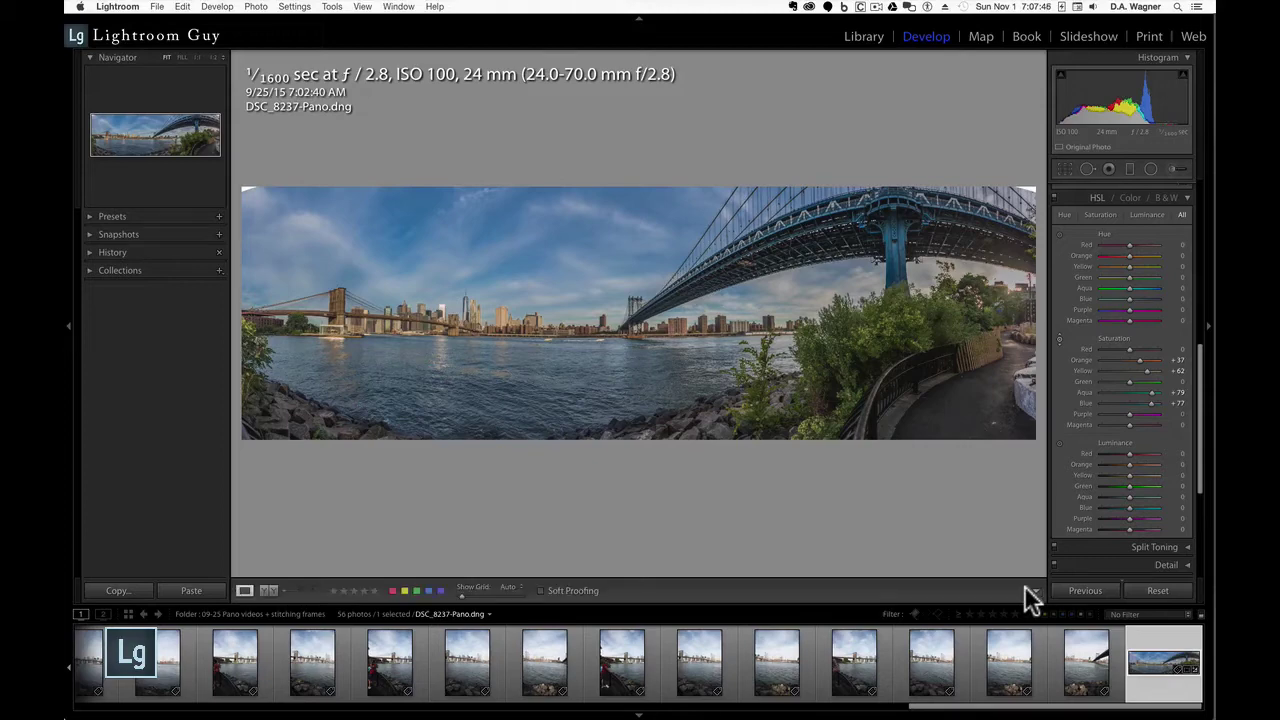
click(1130, 168)
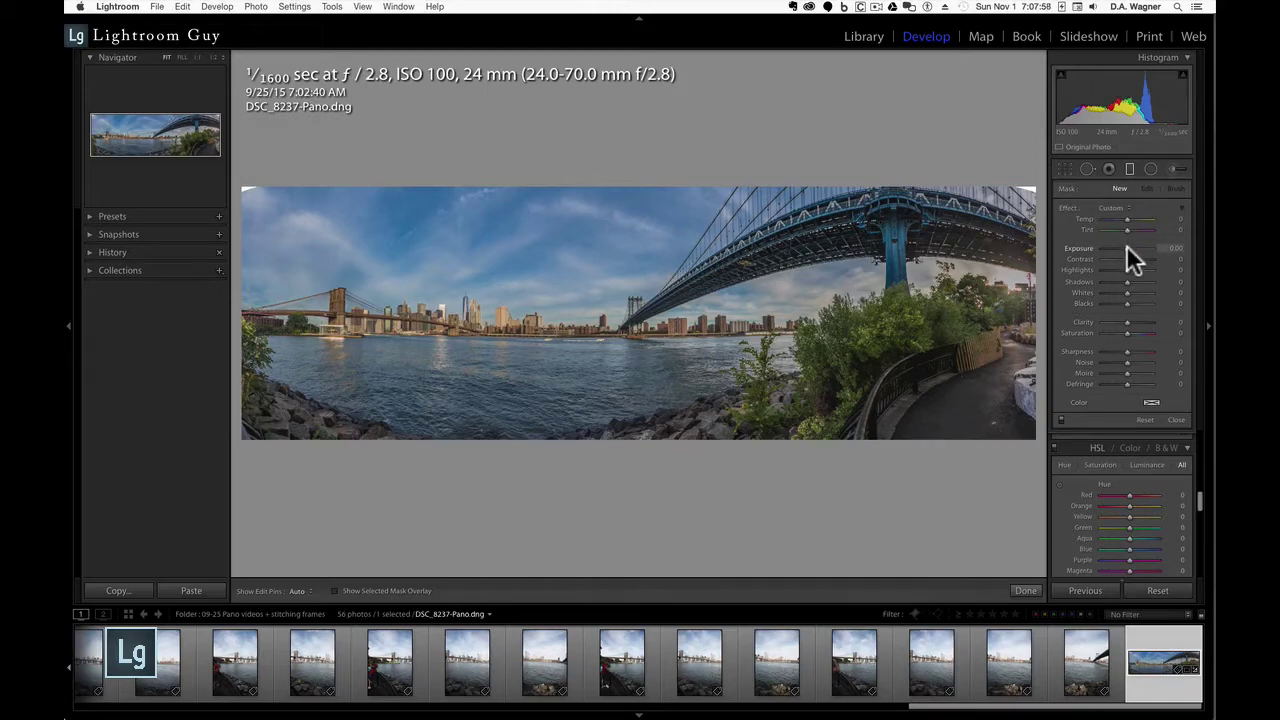
drag(1125, 247, 1121, 247)
drag(626, 177, 604, 376)
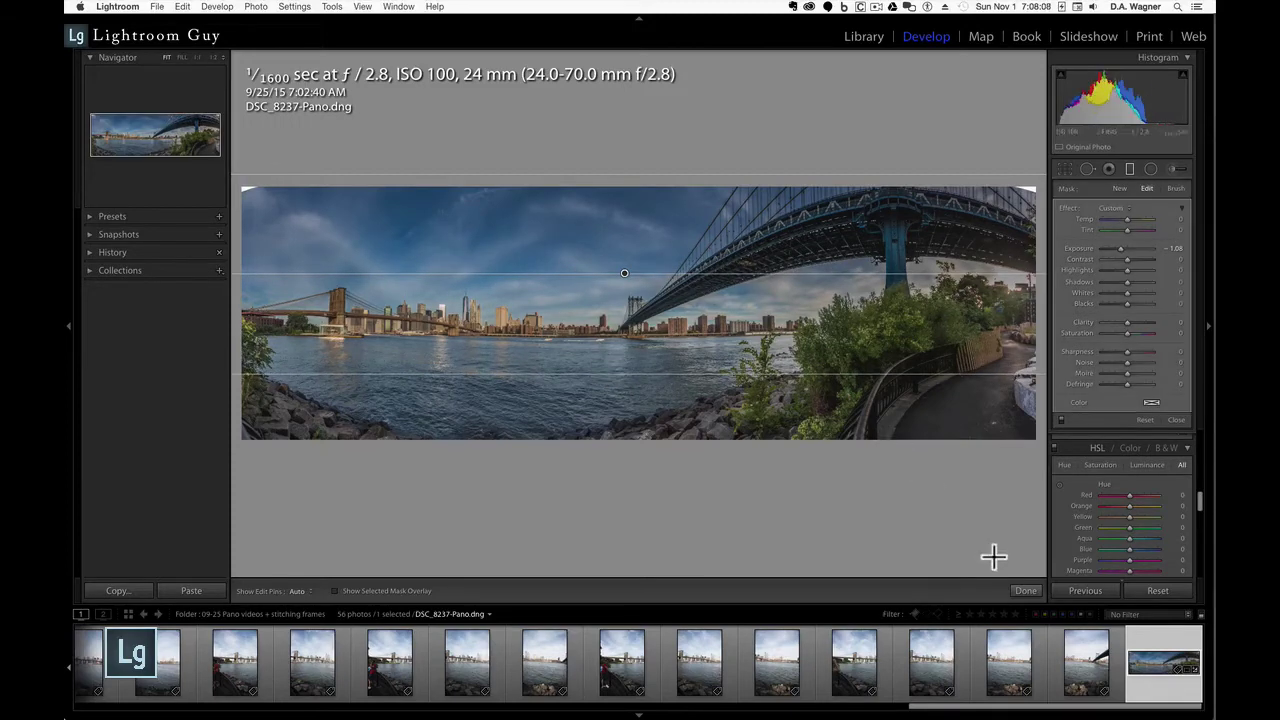
click(1026, 590)
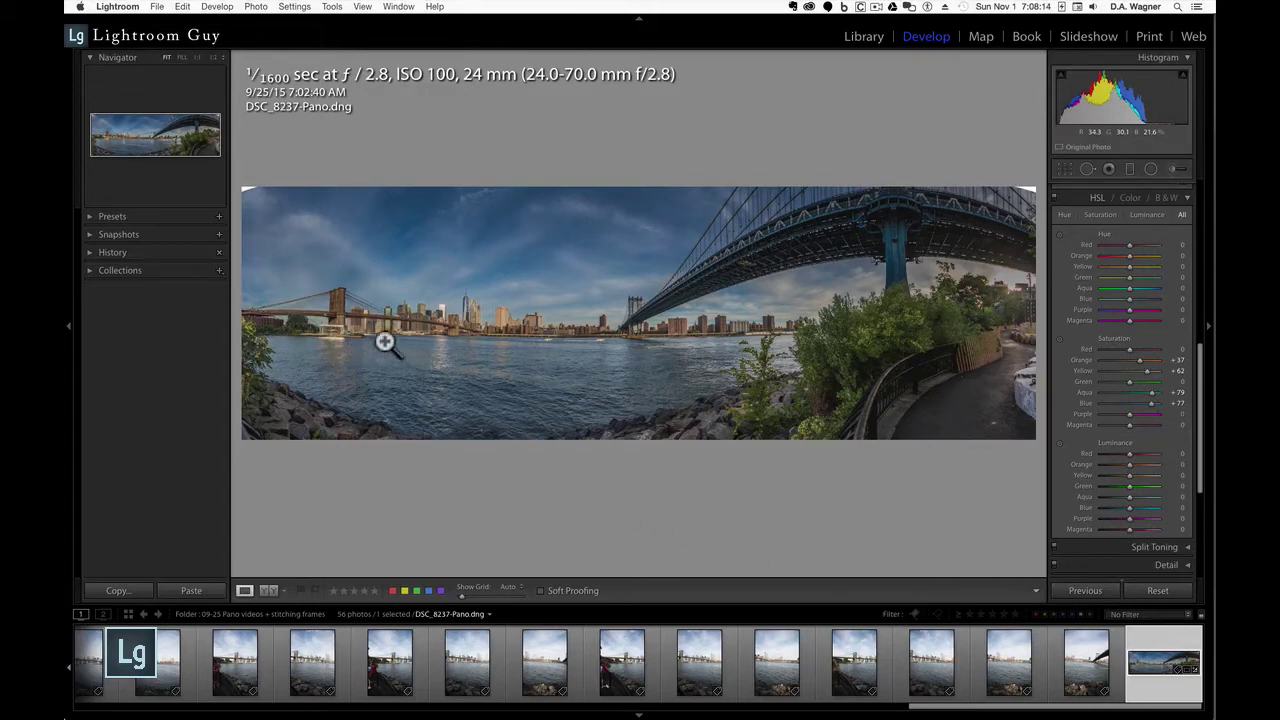
Draw a +0.48 exposure radial filter, rotated and stretched along the big bridge's underside
click(1150, 167)
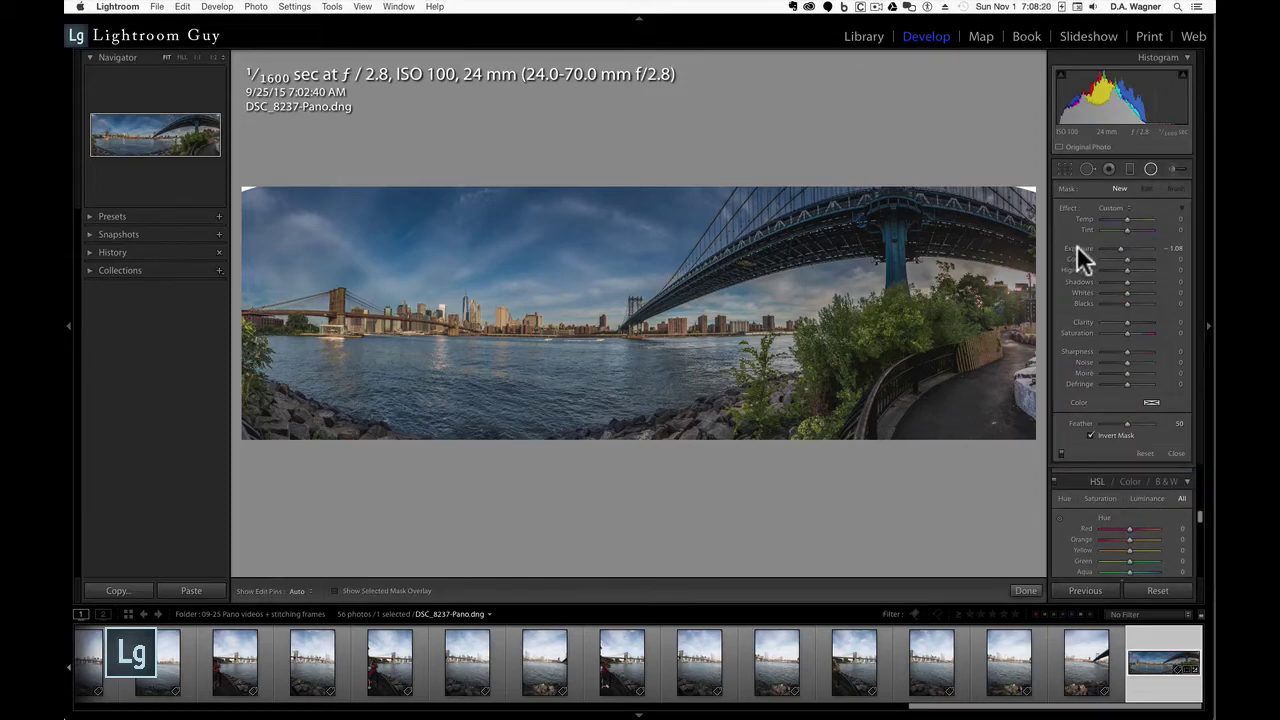
drag(1120, 248, 1123, 249)
drag(698, 284, 852, 257)
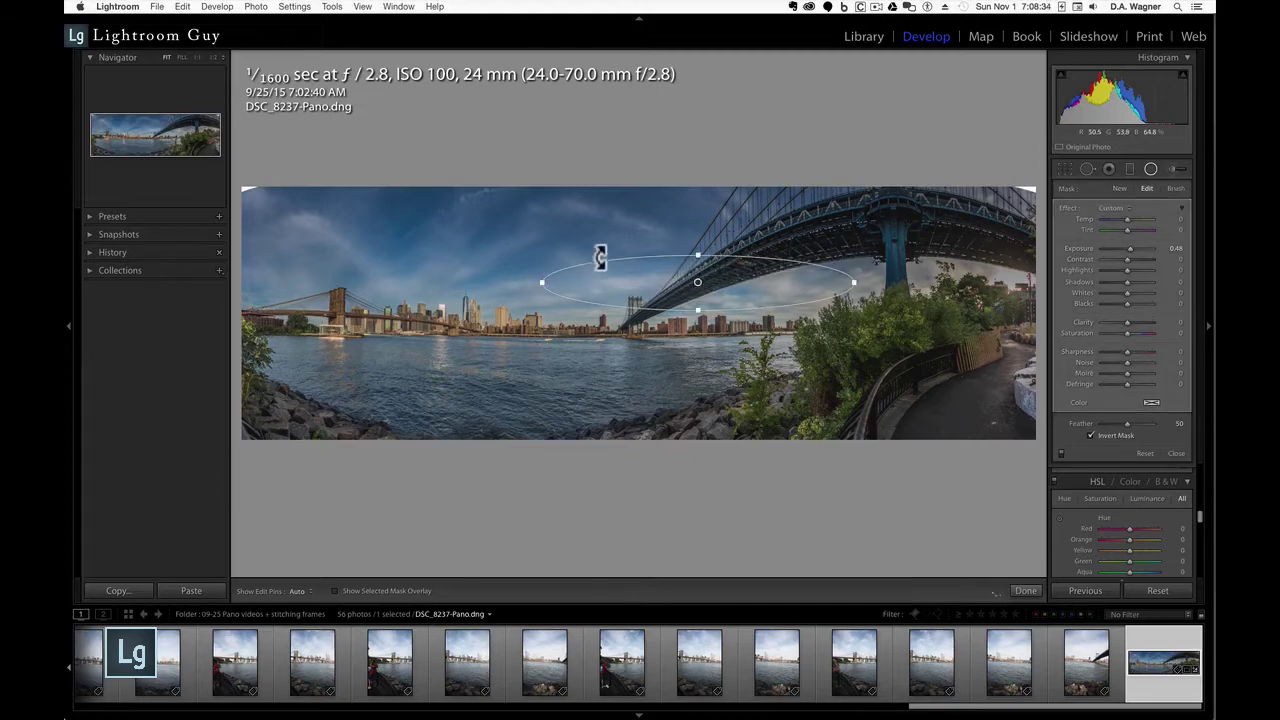
drag(600, 257, 569, 313)
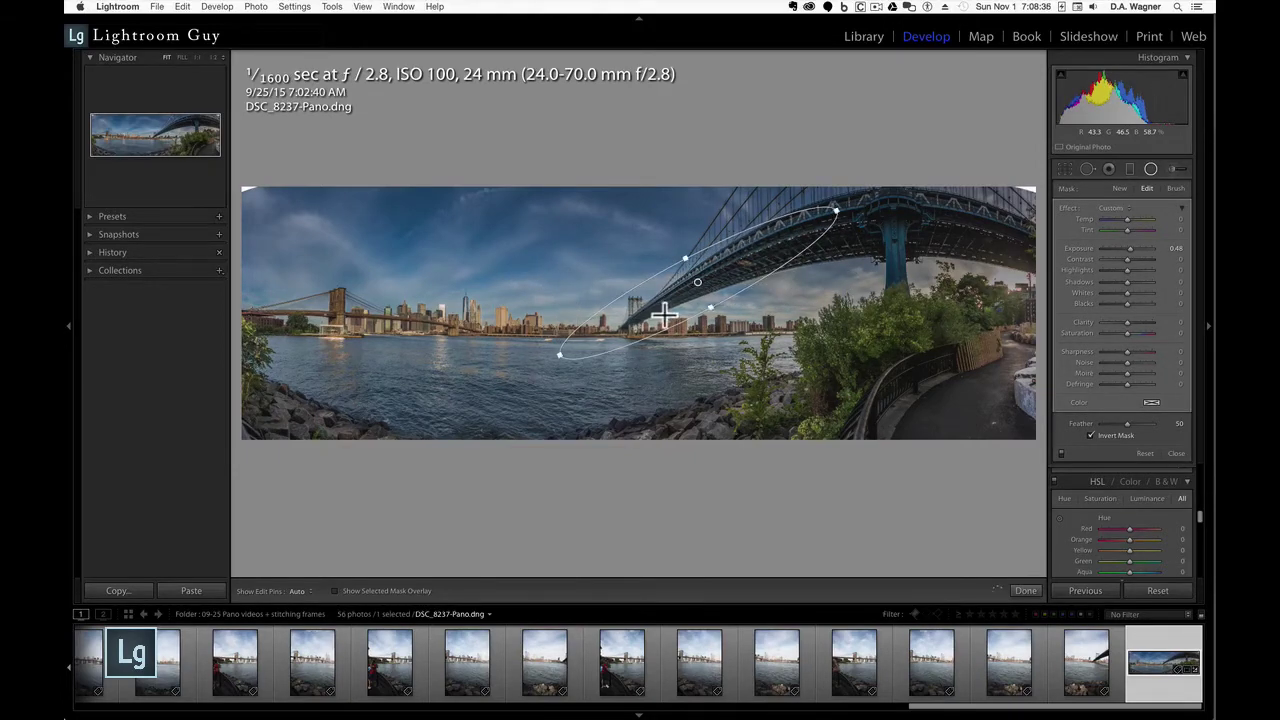
mouse_move(691, 286)
mouse_down()
mouse_move(719, 366)
mouse_move(702, 285)
mouse_up()
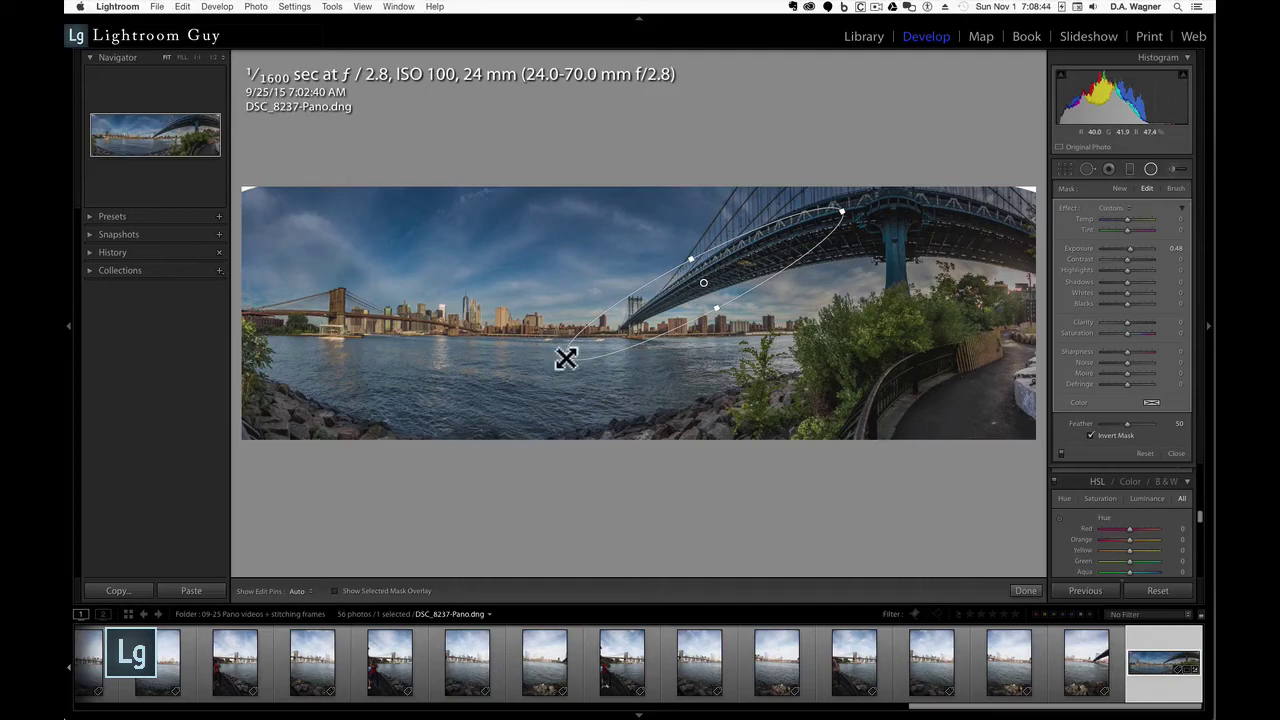
drag(566, 358, 598, 340)
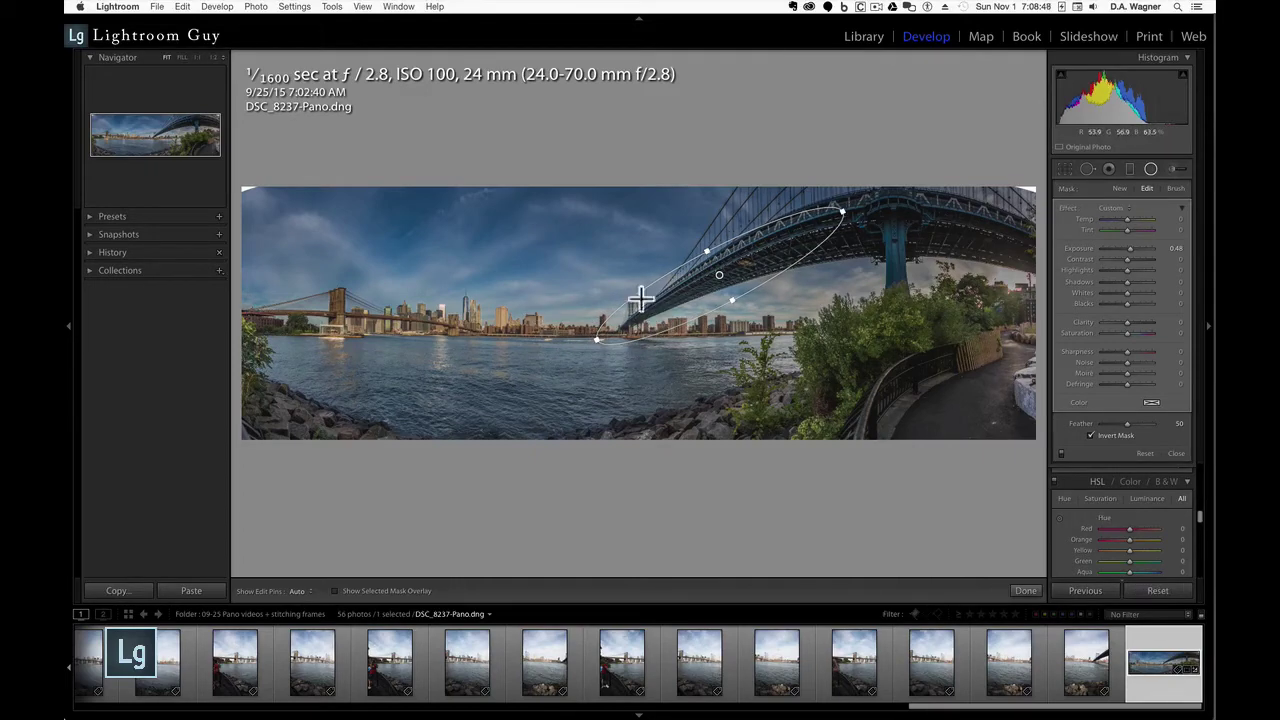
Add tilted radial ellipses over the Brooklyn Bridge and the big bridge's tower, with Clarity 72
drag(340, 312, 466, 286)
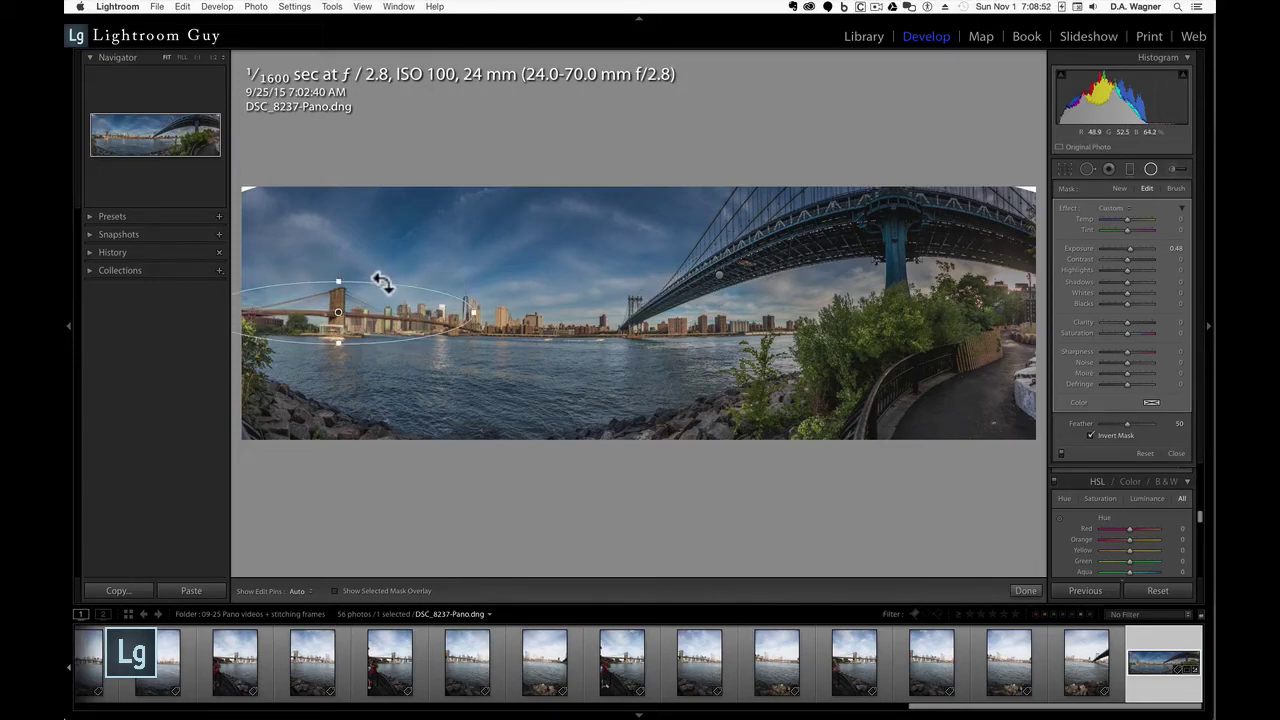
drag(380, 280, 366, 322)
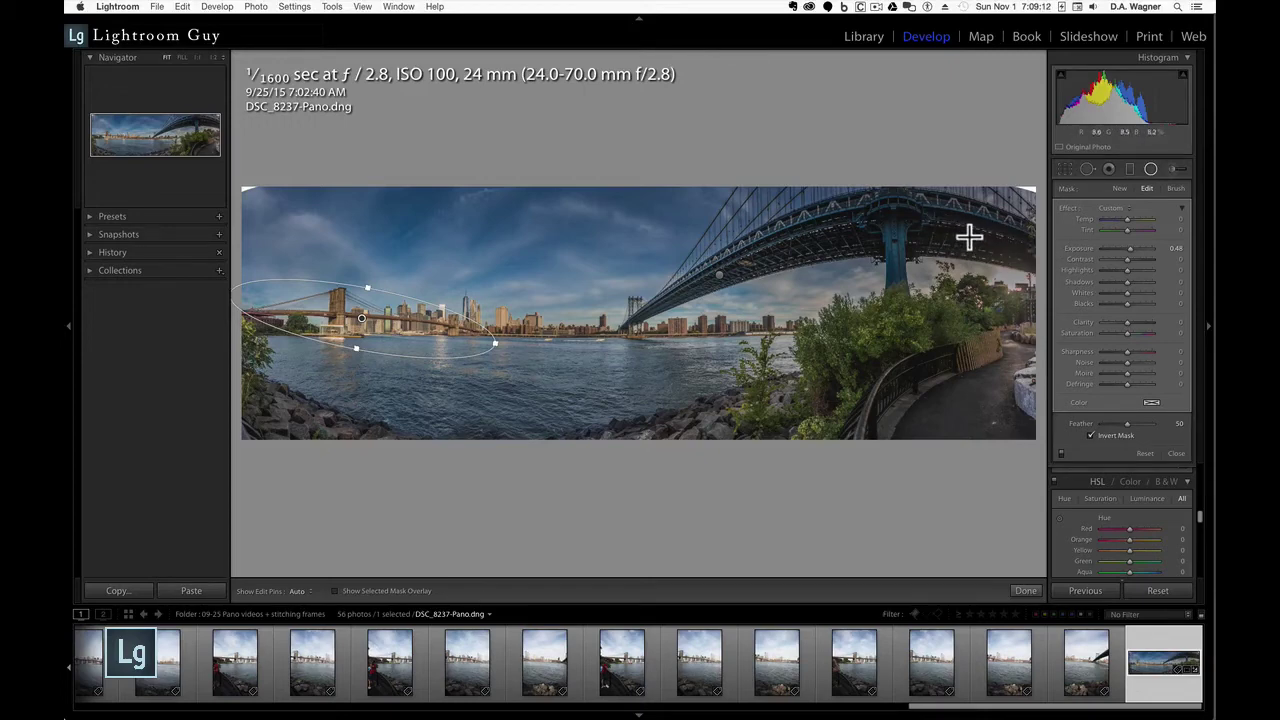
drag(969, 237, 881, 186)
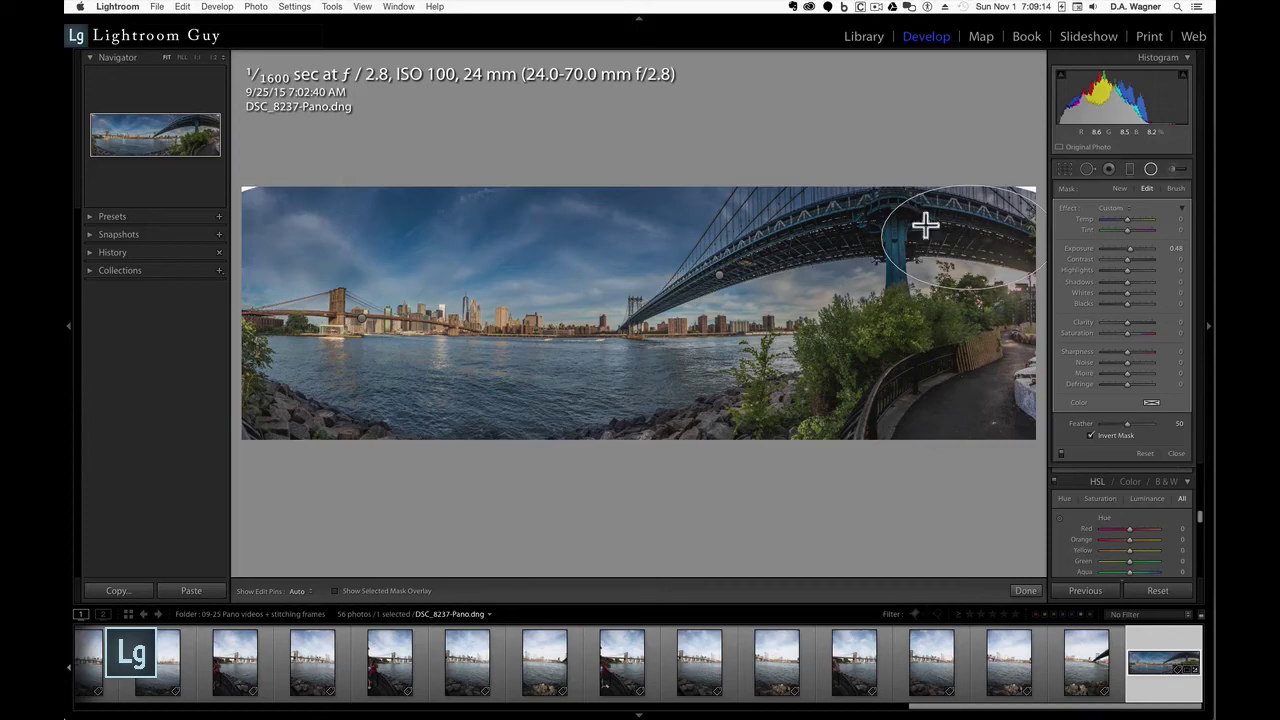
drag(966, 240, 966, 234)
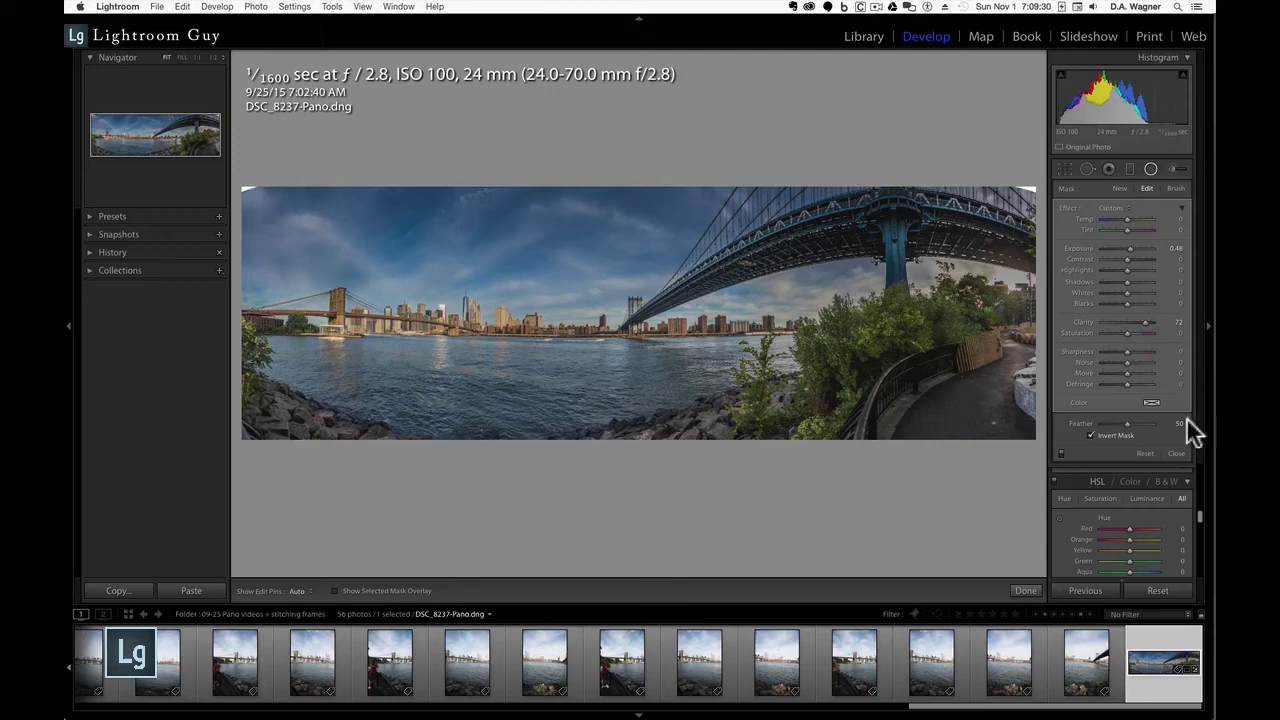
Finish the radial filters and set Post-Crop Vignetting Amount to -21 in Effects
click(1025, 591)
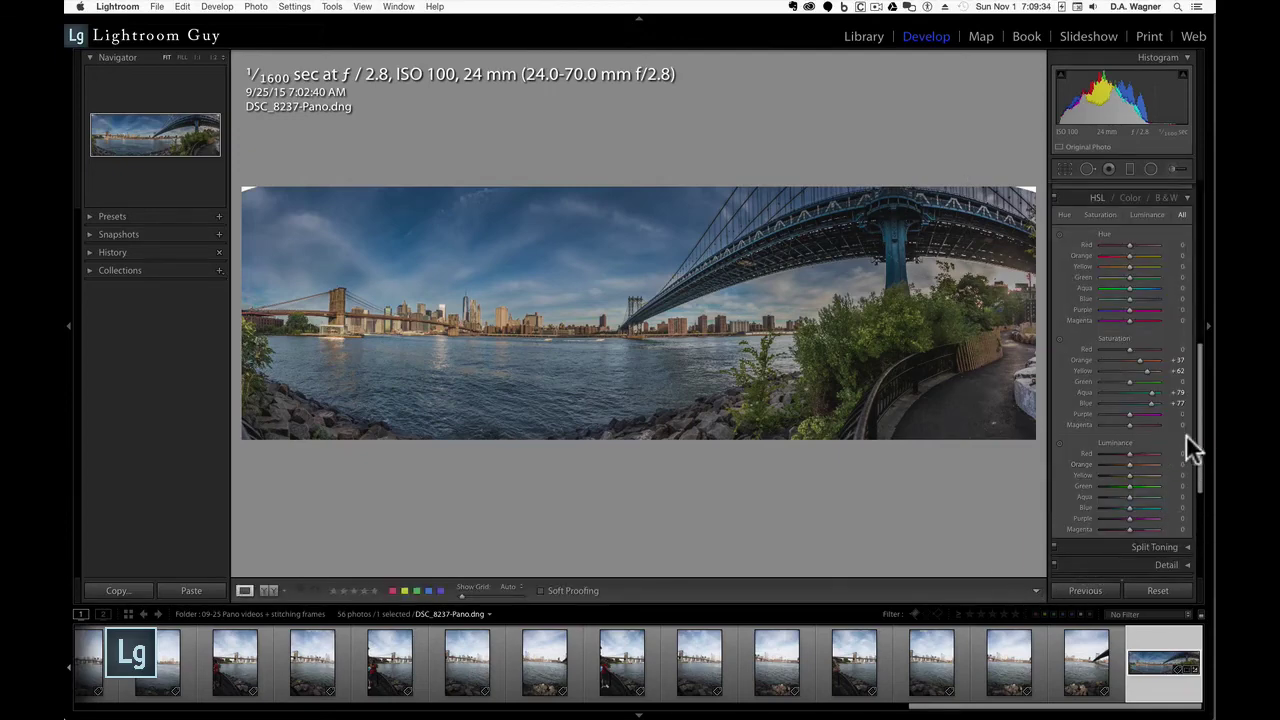
drag(1196, 440, 1195, 505)
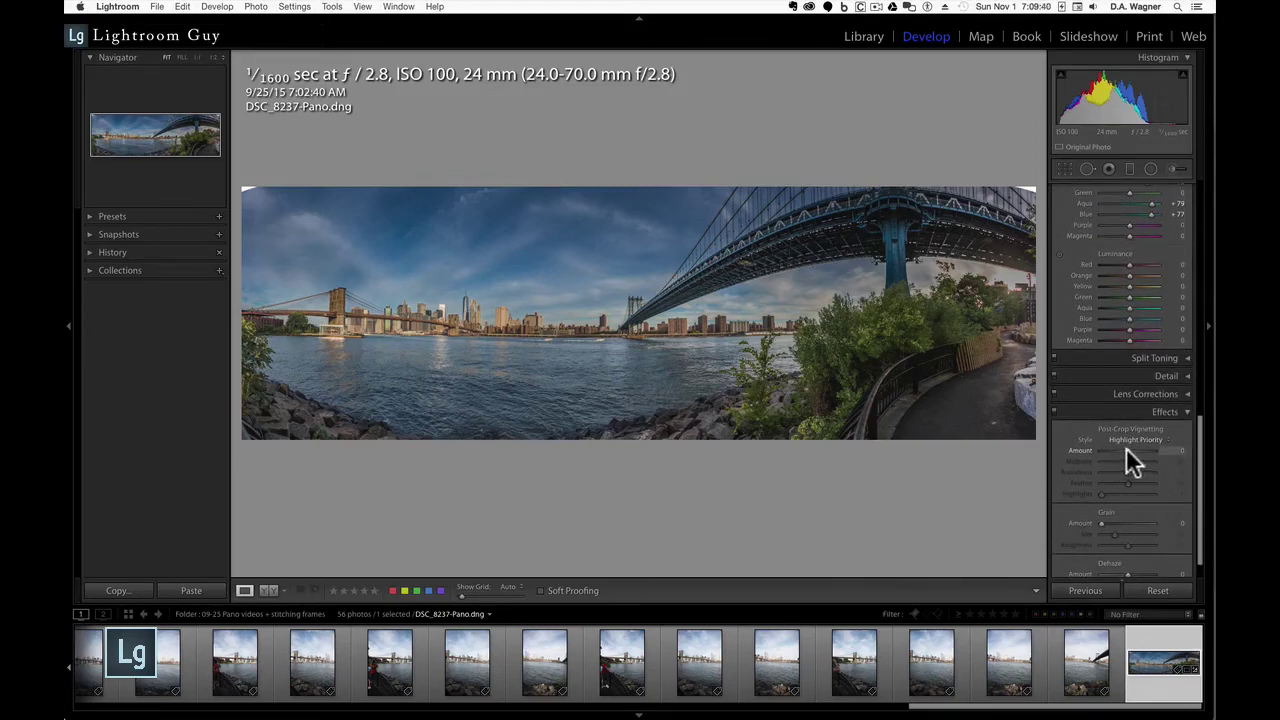
drag(1126, 447, 1120, 447)
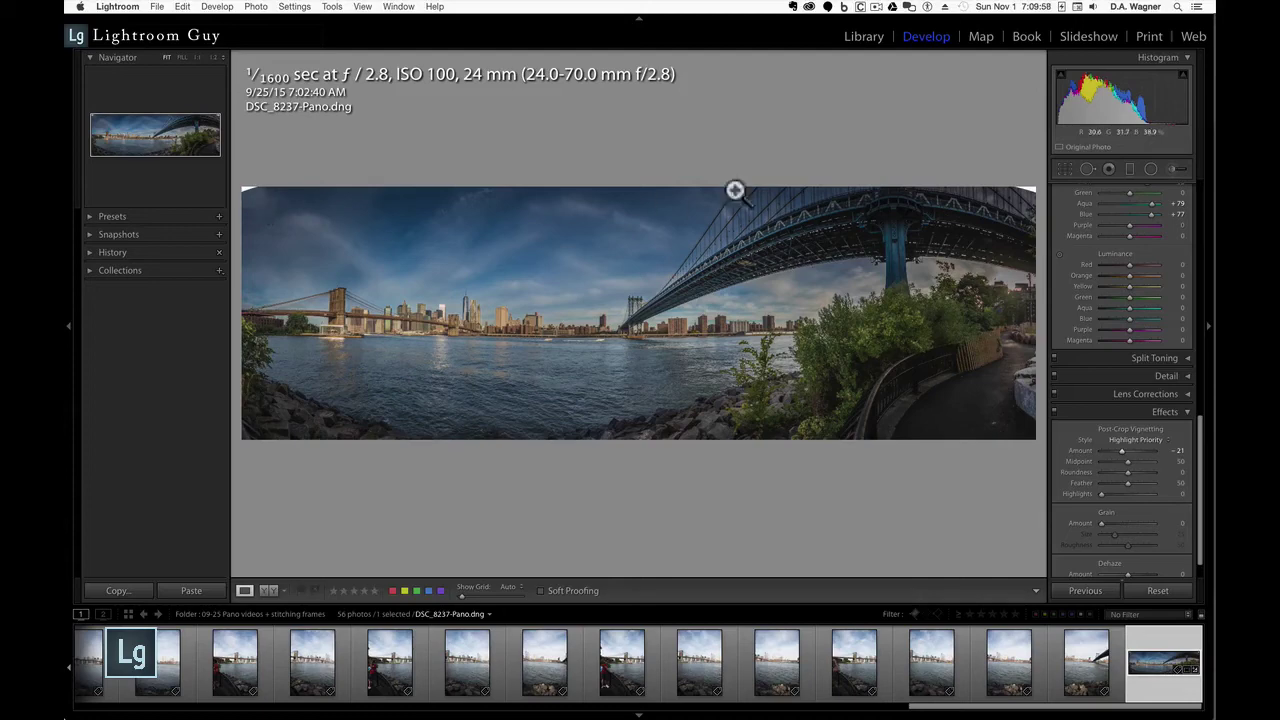
Pull the panorama's left and right crop edges inward, shift the image upward, and apply the crop
click(1065, 169)
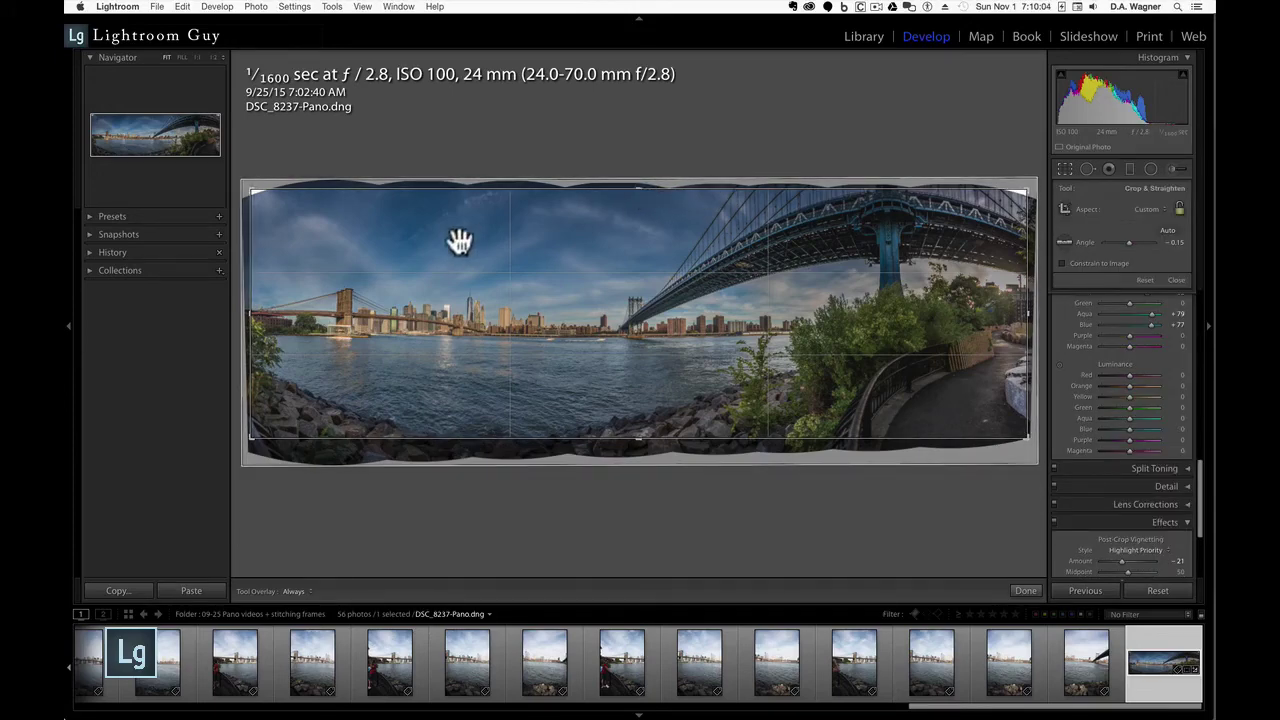
drag(250, 315, 257, 314)
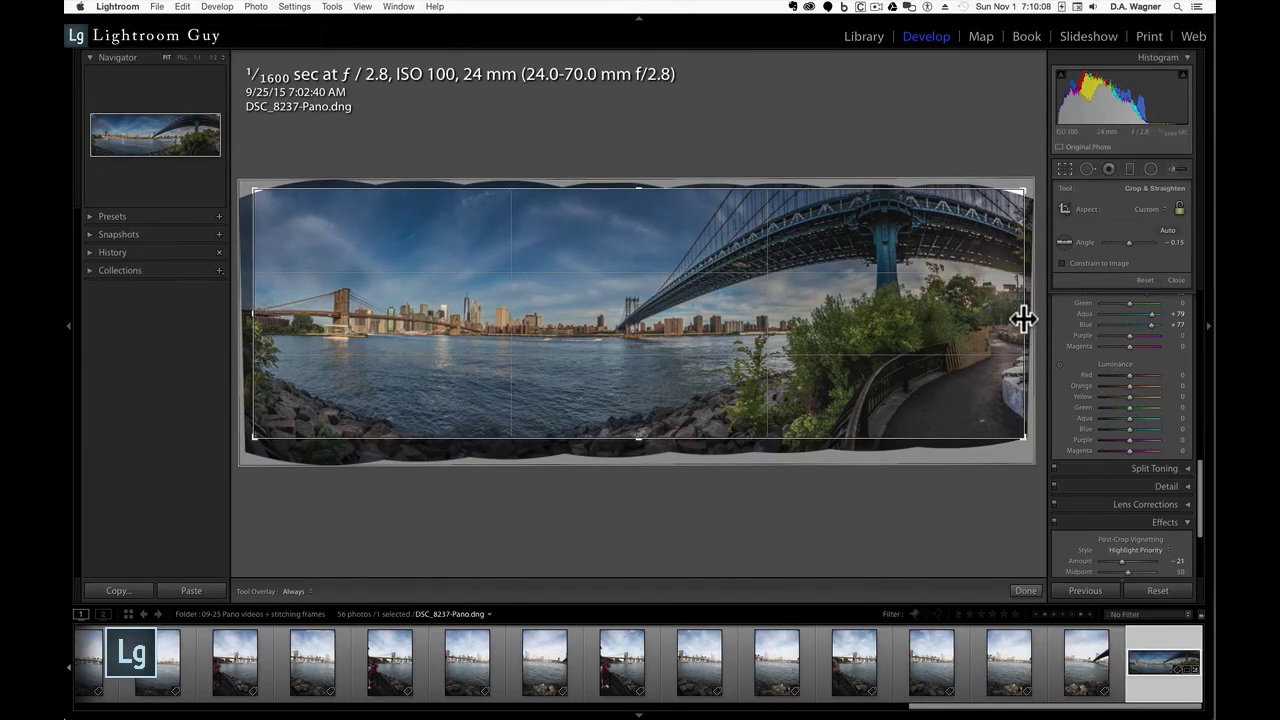
drag(1020, 322, 1014, 321)
drag(758, 278, 634, 200)
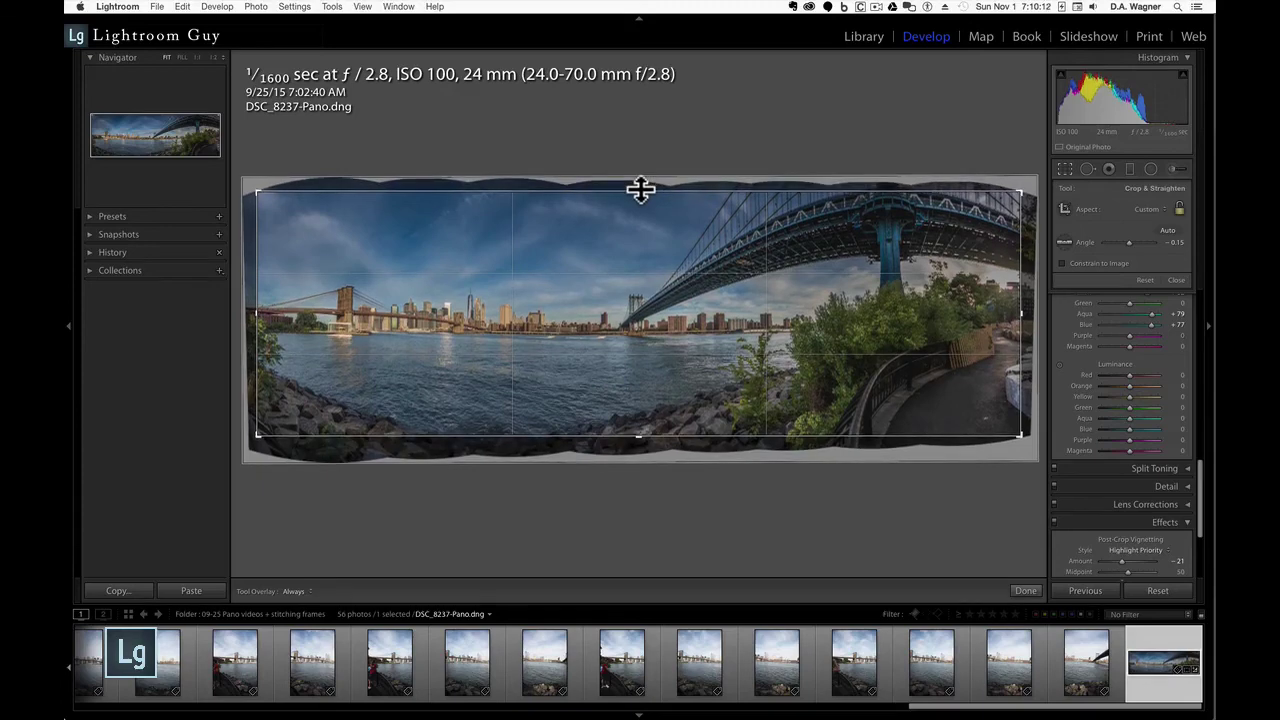
click(1027, 590)
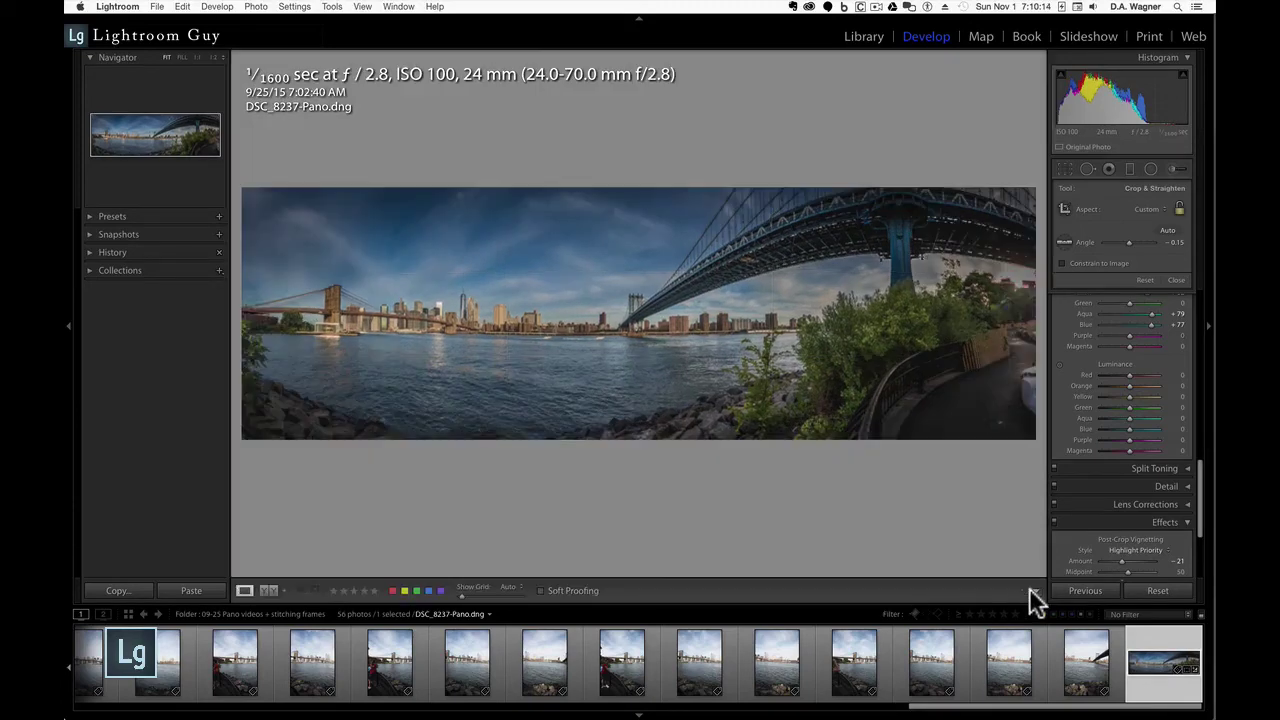